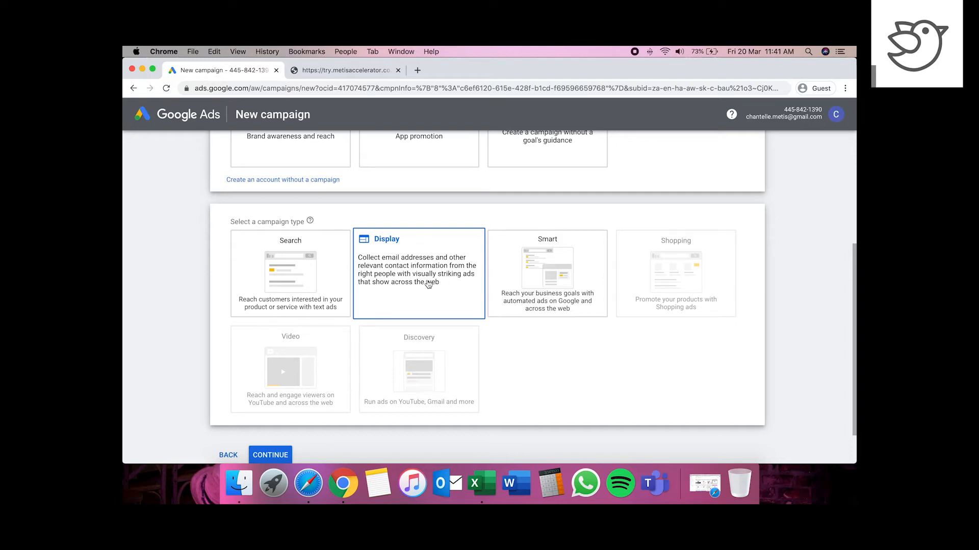
# Choose Search as the campaign type and Website visits as the way to reach the goal.
pyautogui.click(327, 279)
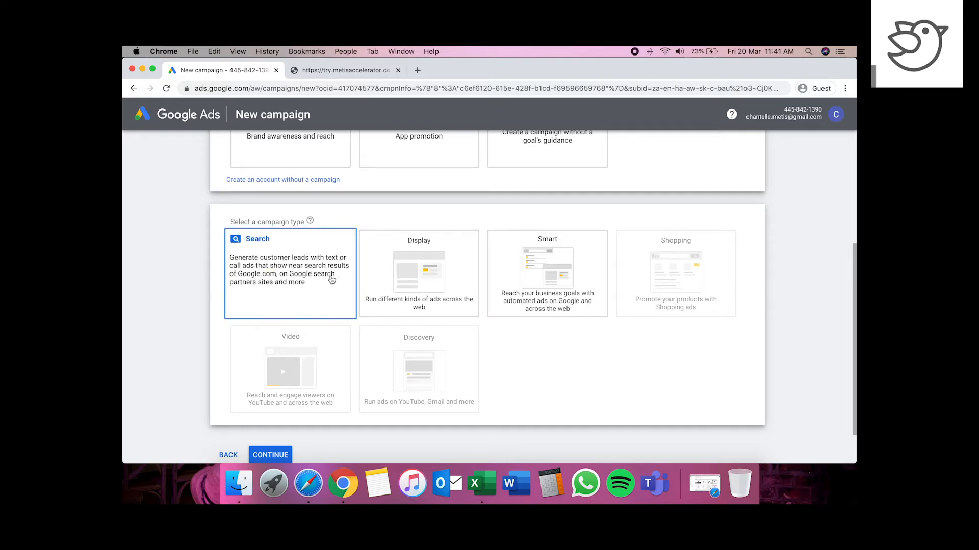
pyautogui.click(302, 300)
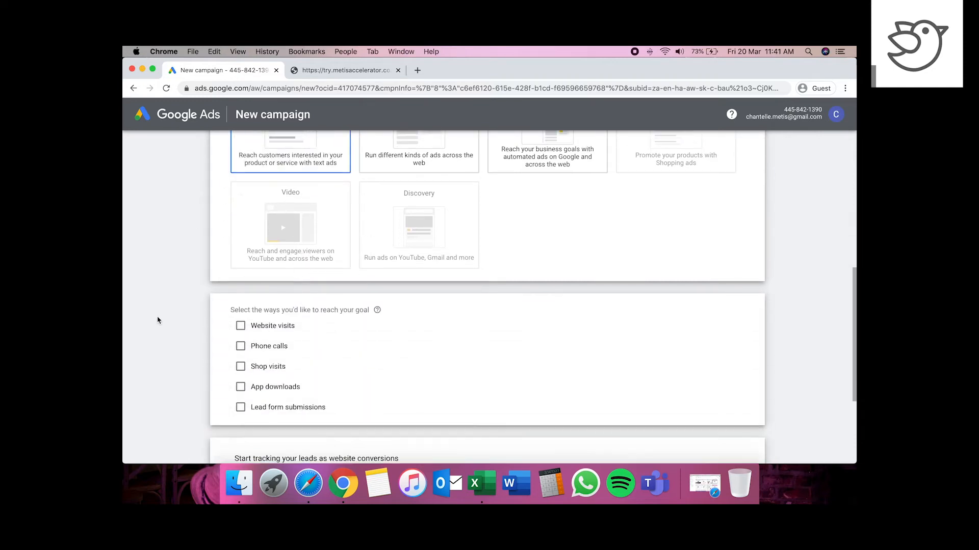
pyautogui.scroll(-3, 174, 356)
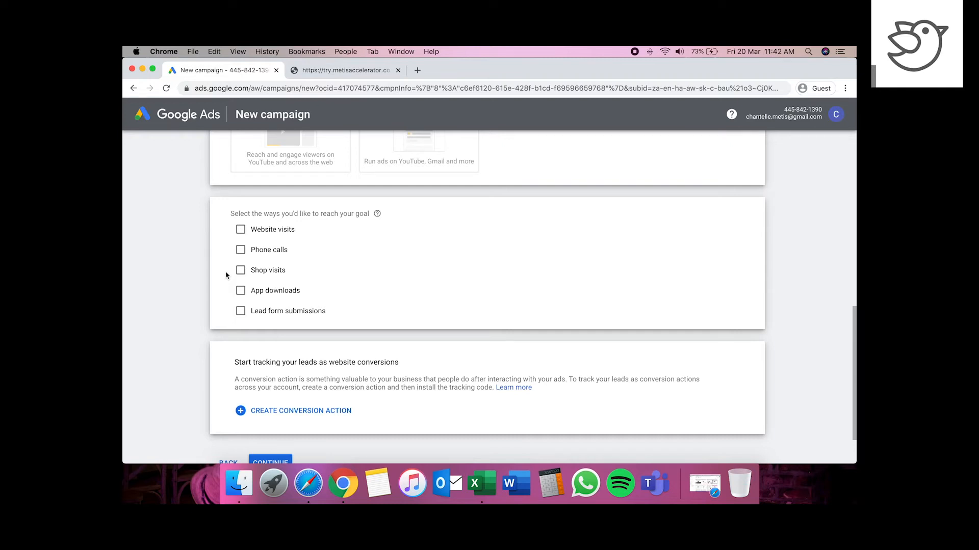
pyautogui.click(240, 230)
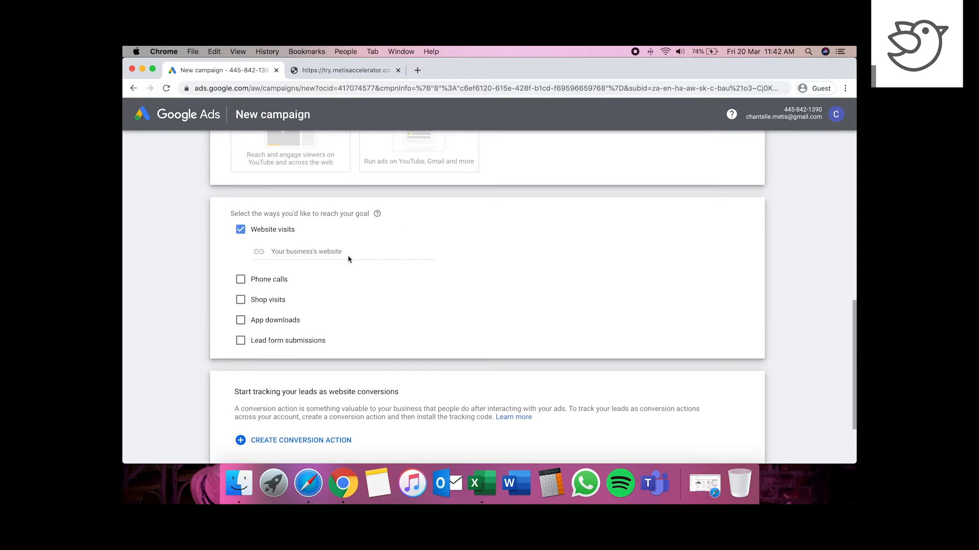
# Copy the Metis Accelerator landing page URL and enter it as the business's website for the campaign.
pyautogui.click(346, 70)
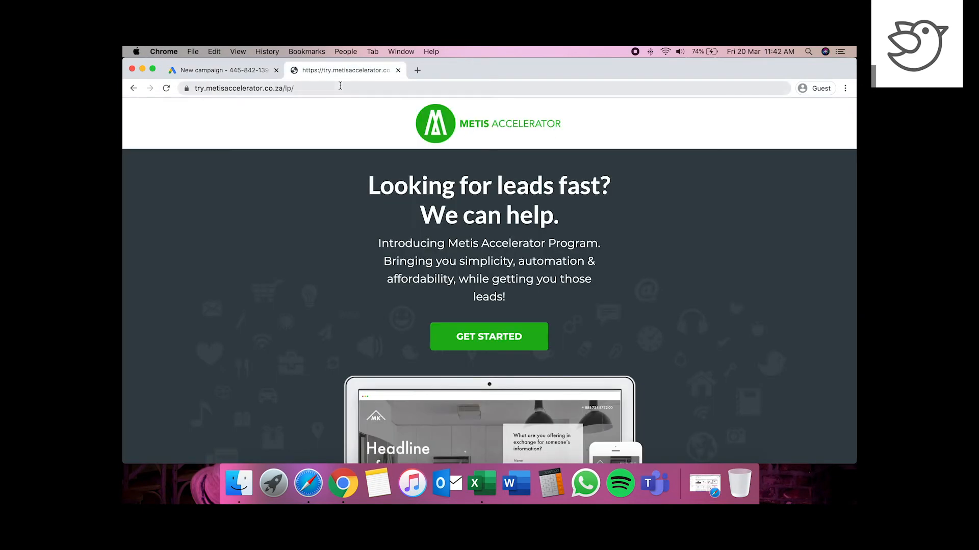
pyautogui.click(340, 87)
pyautogui.press('cmd+c')
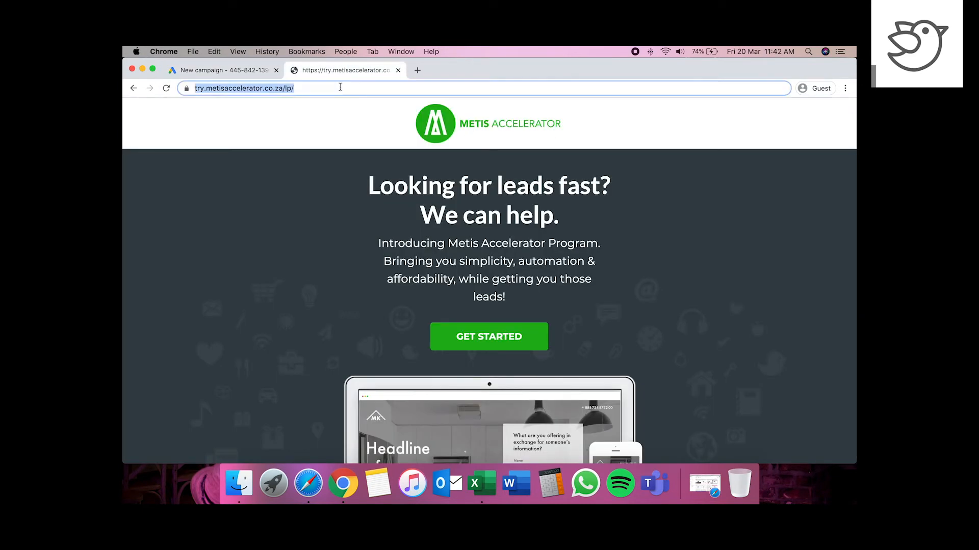
pyautogui.click(259, 71)
pyautogui.click(313, 257)
pyautogui.press('cmd+v')
pyautogui.click(504, 300)
# Create a conversion action for tracking website leads and continue to the campaign settings.
pyautogui.scroll(-3, 507, 303)
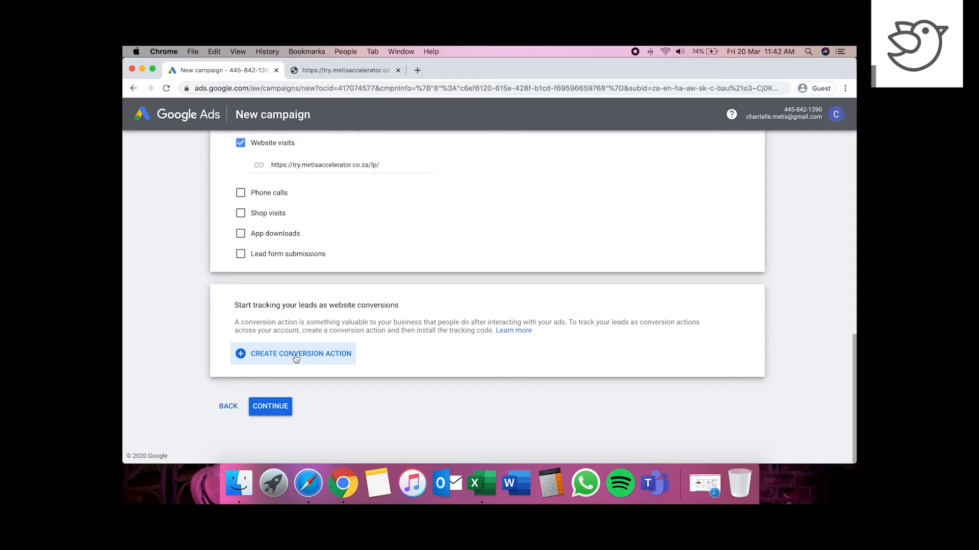
pyautogui.click(239, 359)
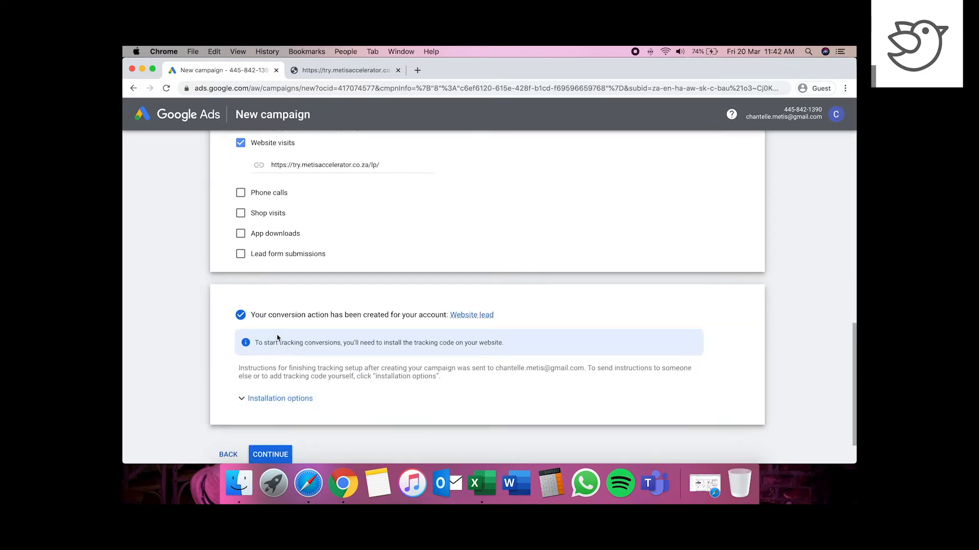
pyautogui.scroll(-2, 488, 350)
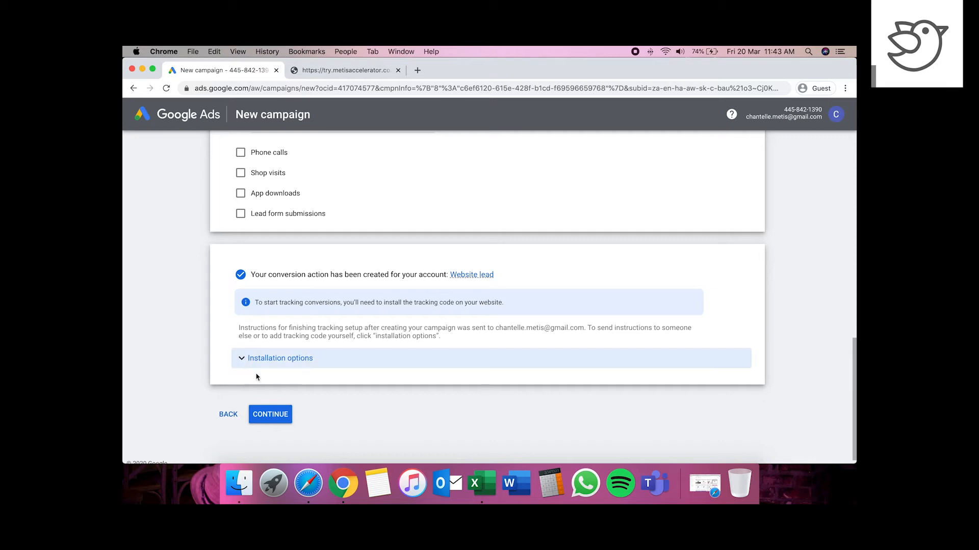
pyautogui.click(274, 421)
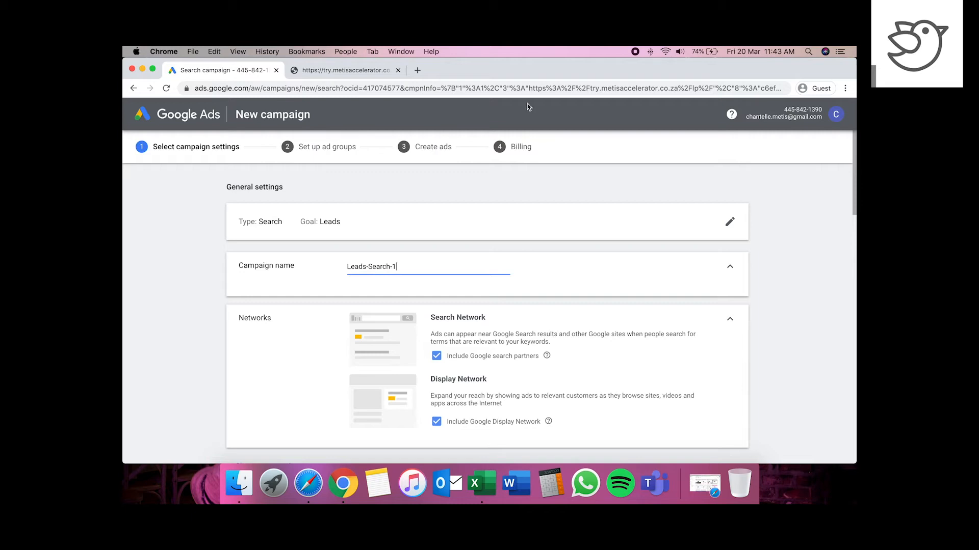
# Rename the campaign to "Leads-Search-Google Ads Agency".
pyautogui.scroll(-2, 765, 288)
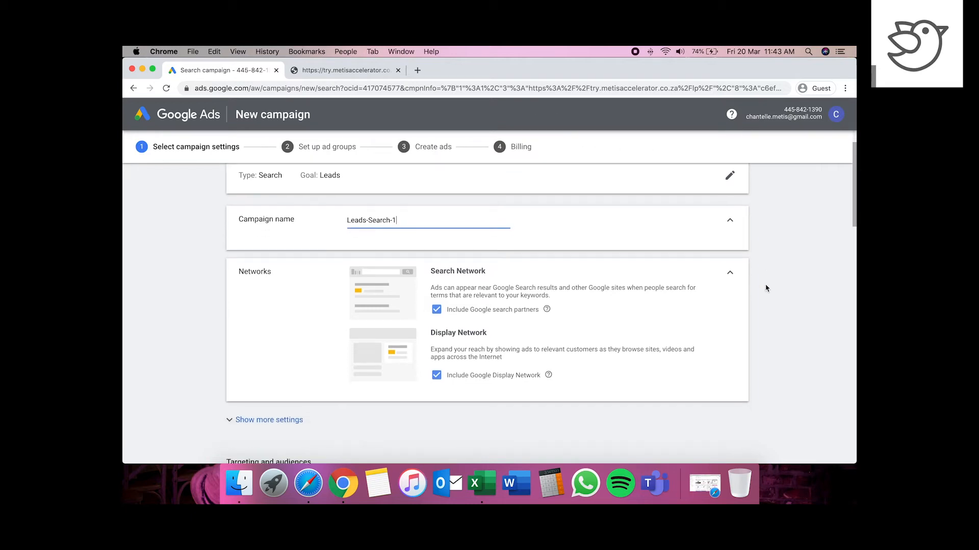
pyautogui.scroll(1, 766, 289)
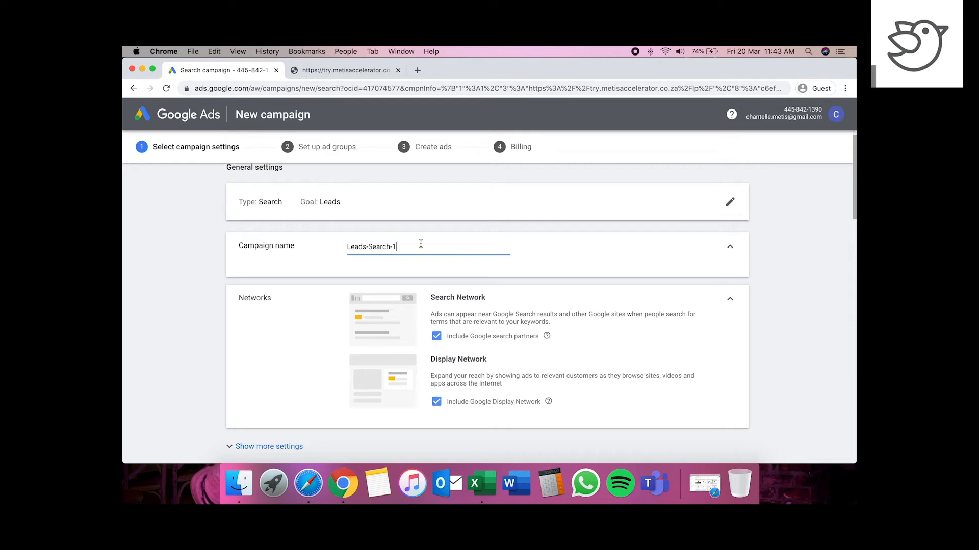
pyautogui.moveTo(422, 244); pyautogui.dragTo(339, 253)
pyautogui.click(431, 249)
pyautogui.moveTo(366, 247); pyautogui.dragTo(344, 251)
pyautogui.doubleClick(375, 247)
pyautogui.click(431, 247)
pyautogui.press('BackSpace')
pyautogui.write('Google Ads Agency')
# Exclude the Google Display Network from the campaign's networks.
pyautogui.scroll(-1, 371, 351)
pyautogui.scroll(-1, 370, 352)
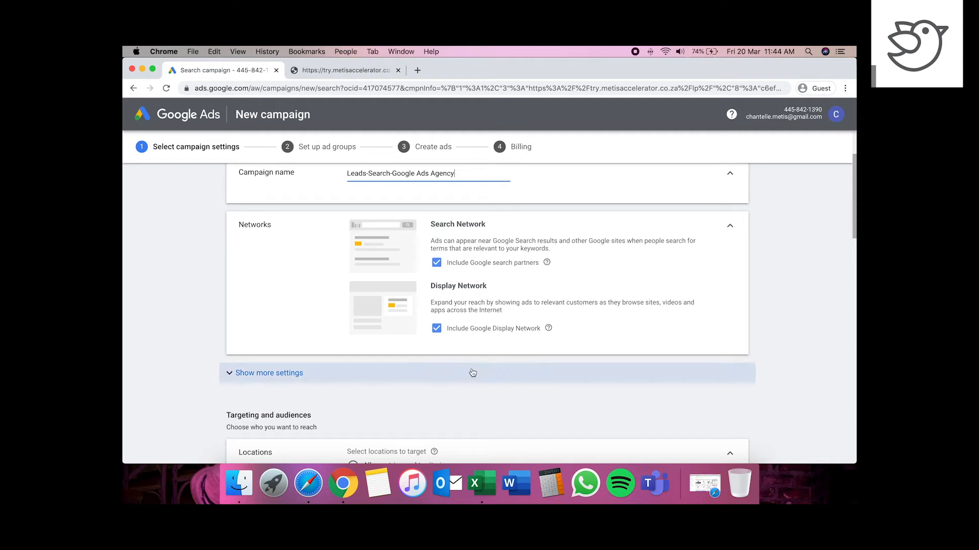
pyautogui.click(464, 328)
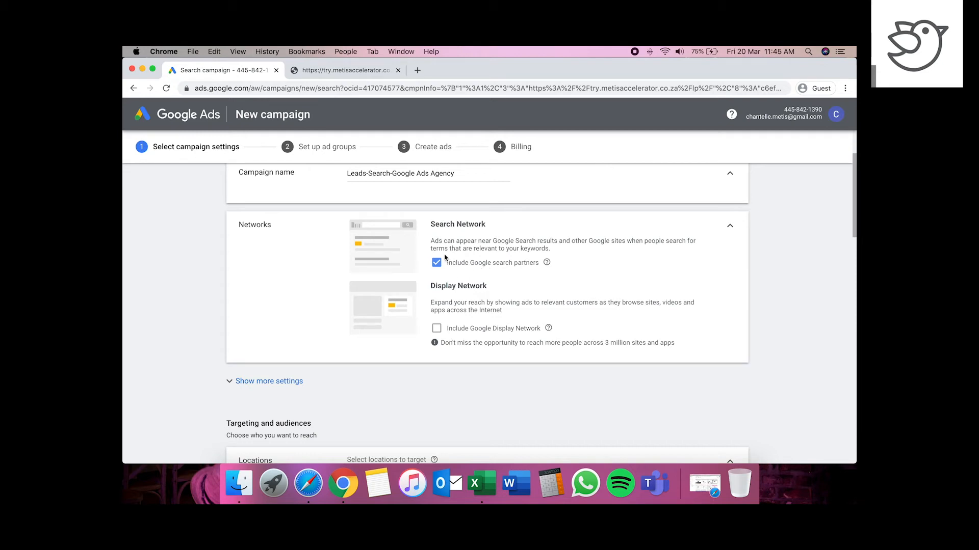
# Review the additional general settings for campaign dates, URL options and Dynamic Search Ads, and collapse them again.
pyautogui.scroll(-5, 391, 362)
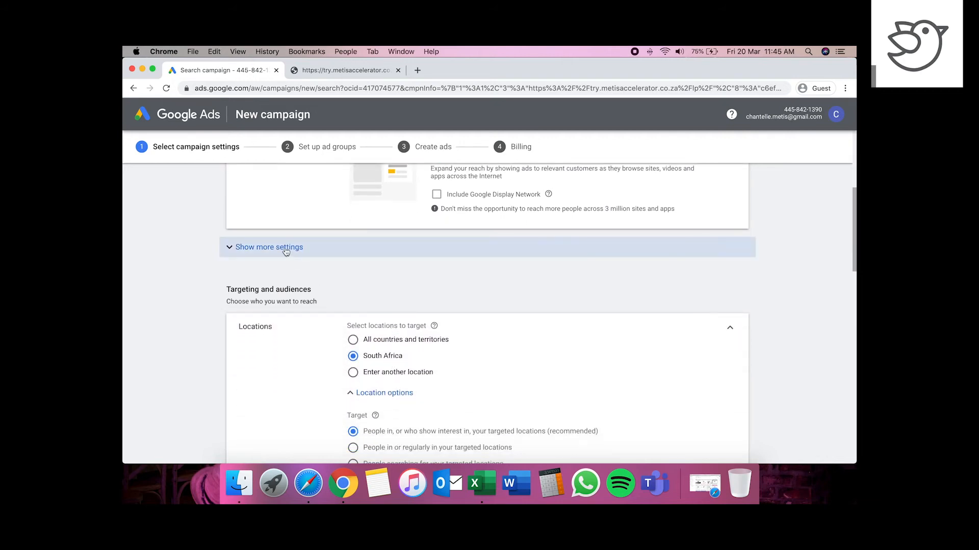
pyautogui.click(286, 250)
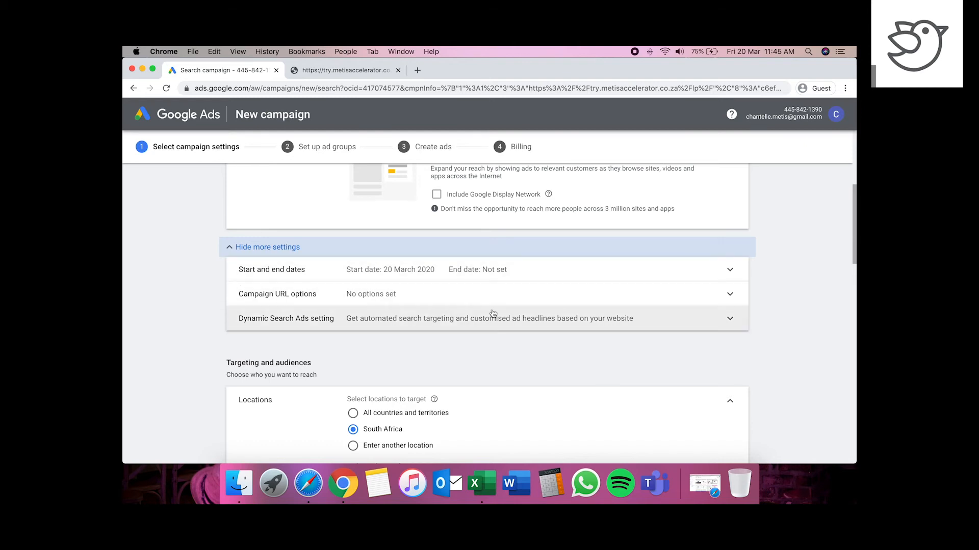
pyautogui.click(230, 250)
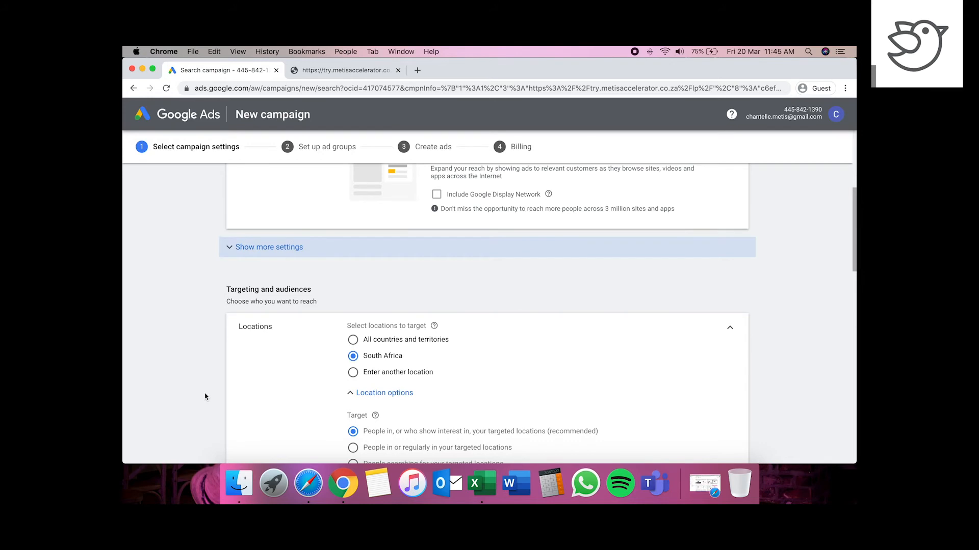
# Switch location targeting to another location and target the city of Cape Town, Western Cape, South Africa.
pyautogui.scroll(-3, 203, 388)
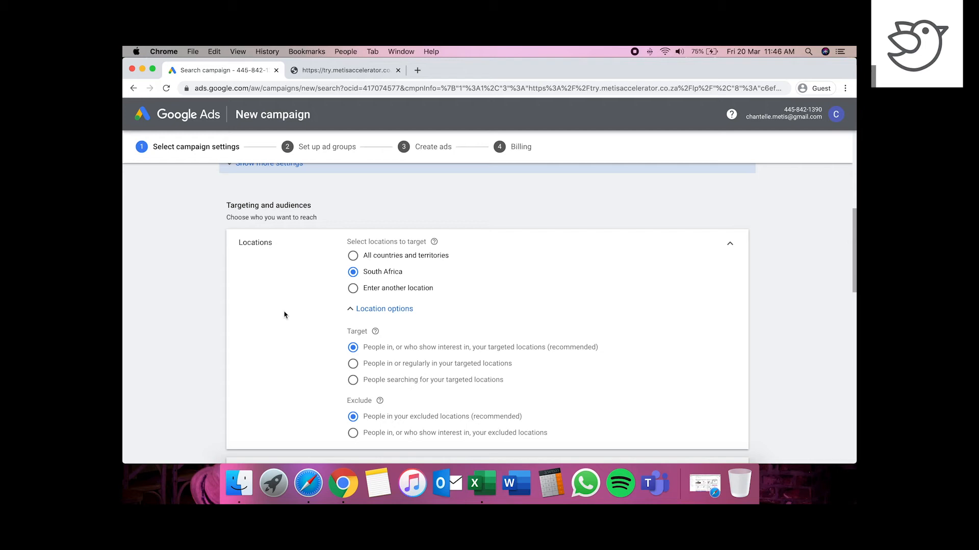
pyautogui.click(353, 291)
pyautogui.click(429, 313)
pyautogui.write('cape town')
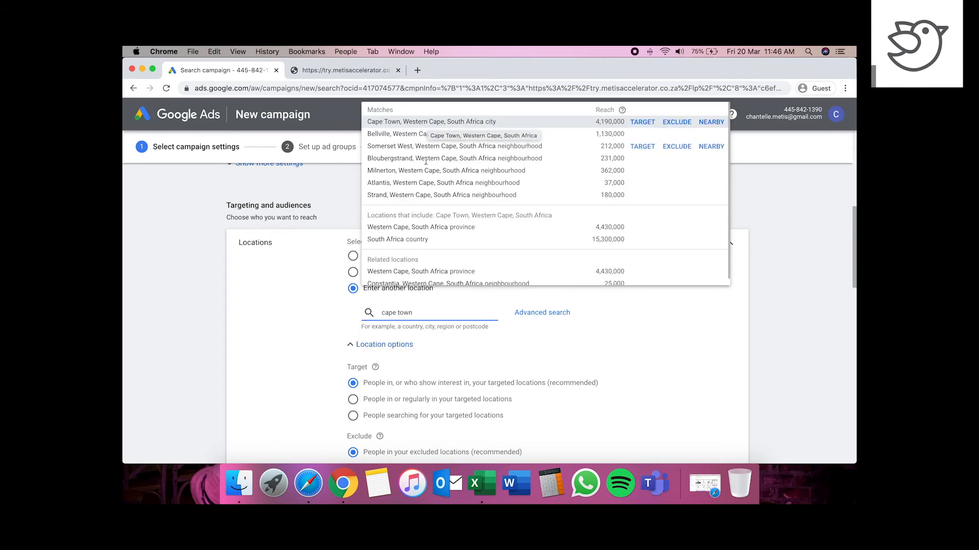
pyautogui.click(644, 123)
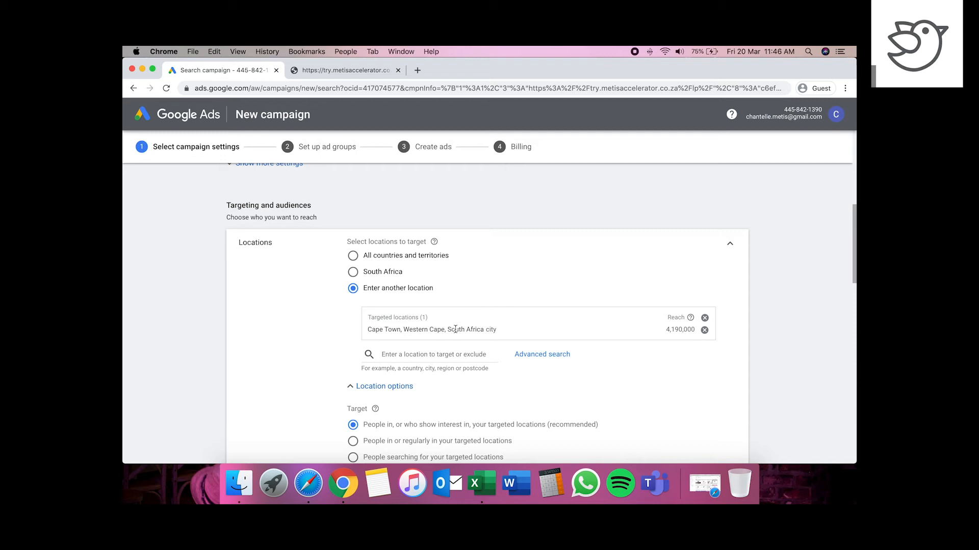
# Replace the Cape Town target with a 20 mi radius around Canal Walk Shopping Centre using the advanced location search.
pyautogui.click(704, 330)
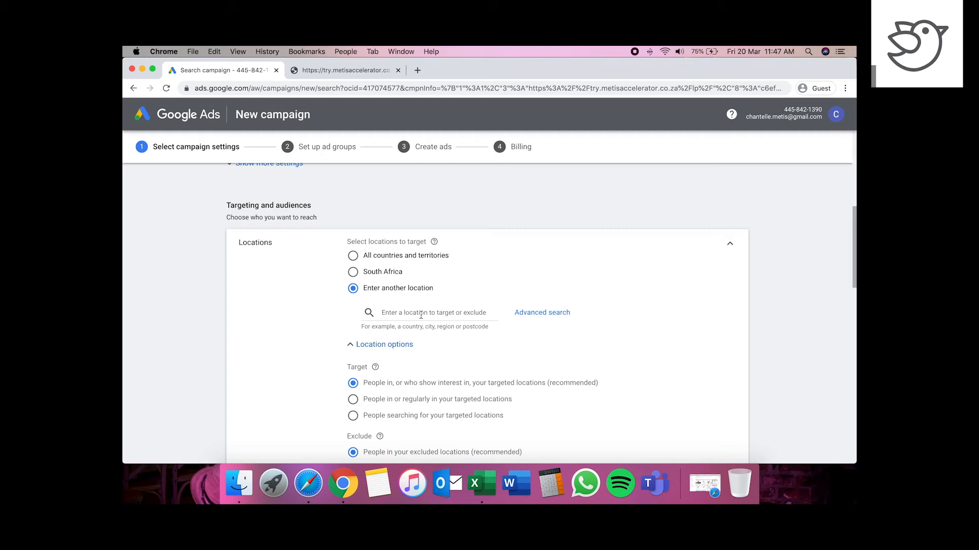
pyautogui.click(515, 316)
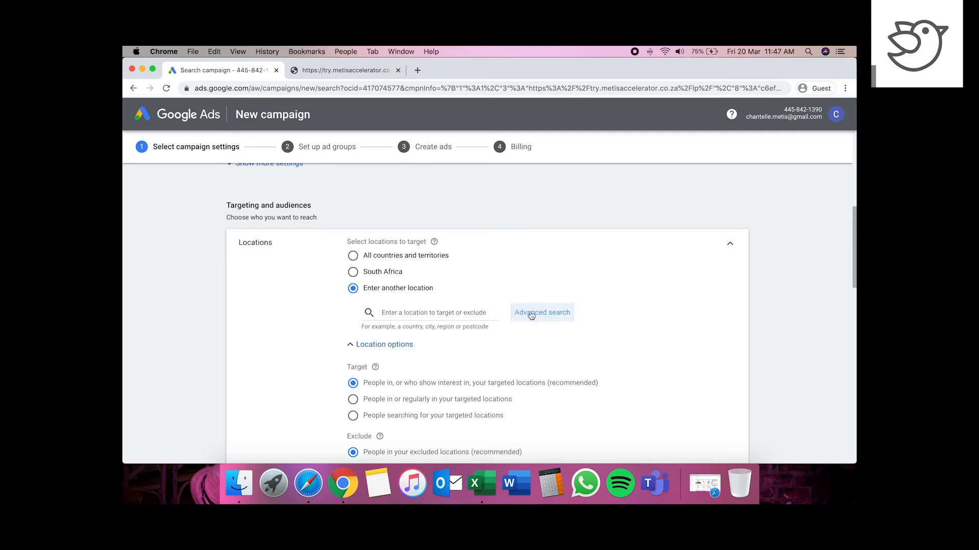
pyautogui.click(266, 147)
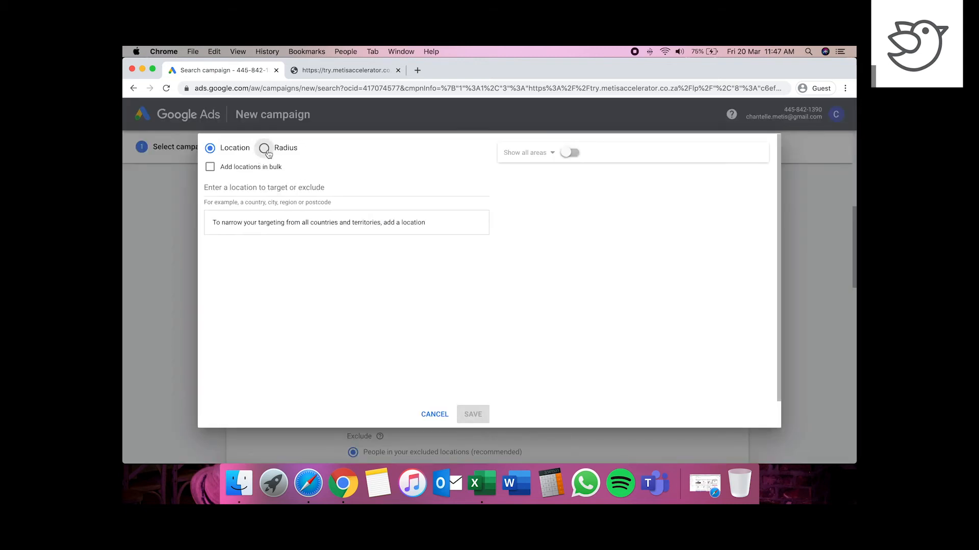
pyautogui.click(252, 187)
pyautogui.write('can')
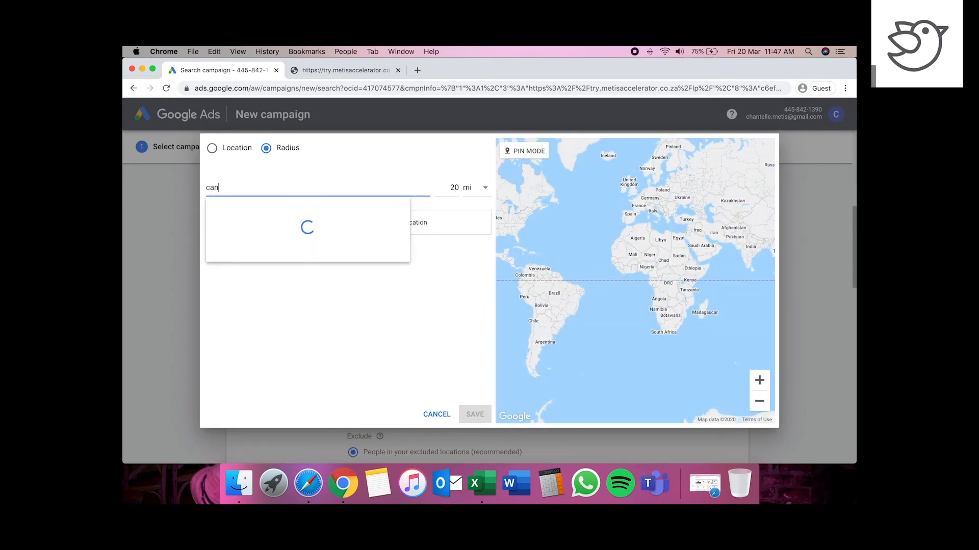
pyautogui.write('al walk')
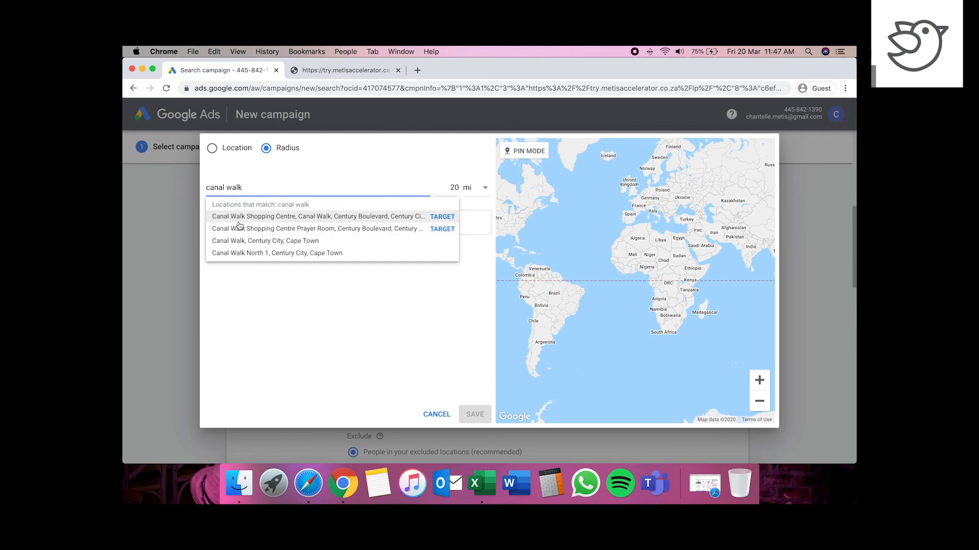
pyautogui.click(442, 217)
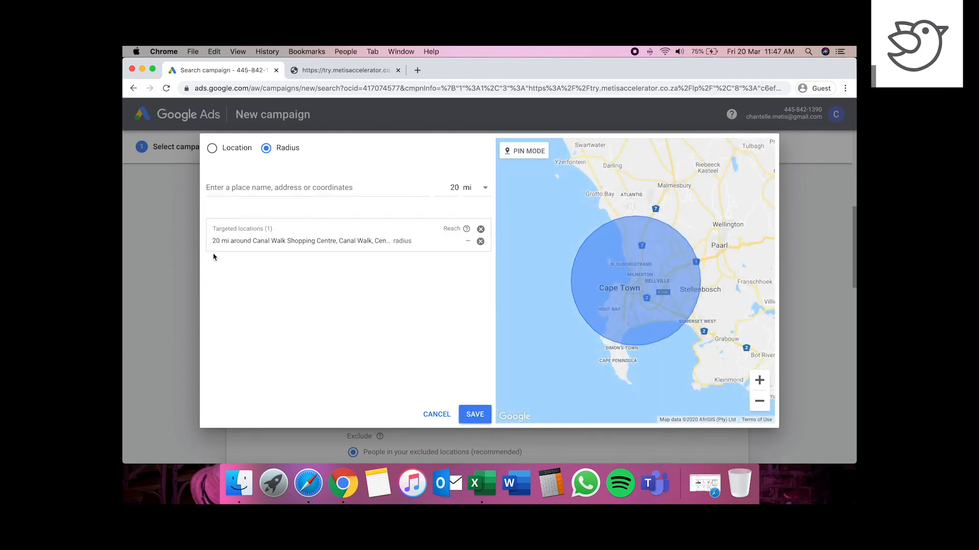
# Set the target radius around Canal Walk Shopping Centre to 15 km and save the location.
pyautogui.click(419, 241)
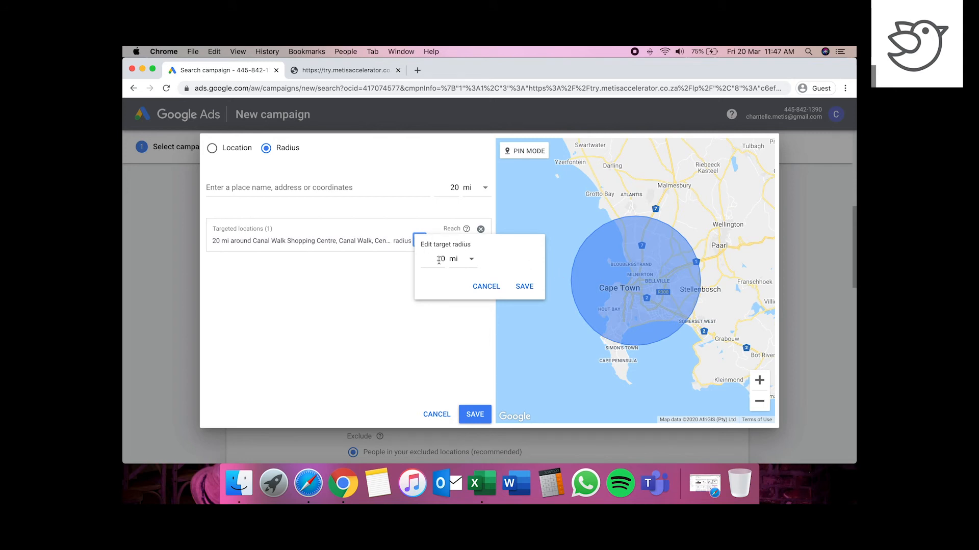
pyautogui.click(468, 266)
pyautogui.click(465, 278)
pyautogui.doubleClick(439, 260)
pyautogui.write('15')
pyautogui.click(524, 287)
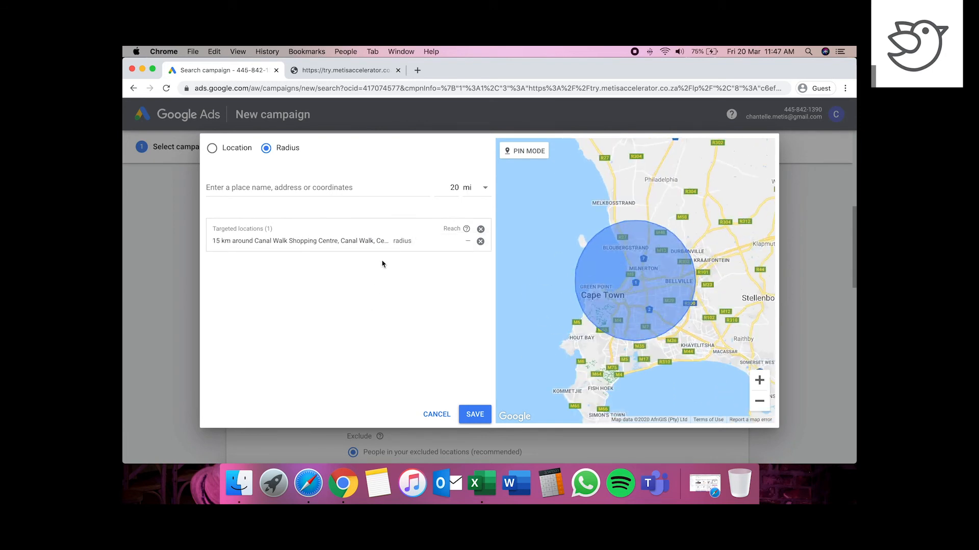
pyautogui.click(473, 416)
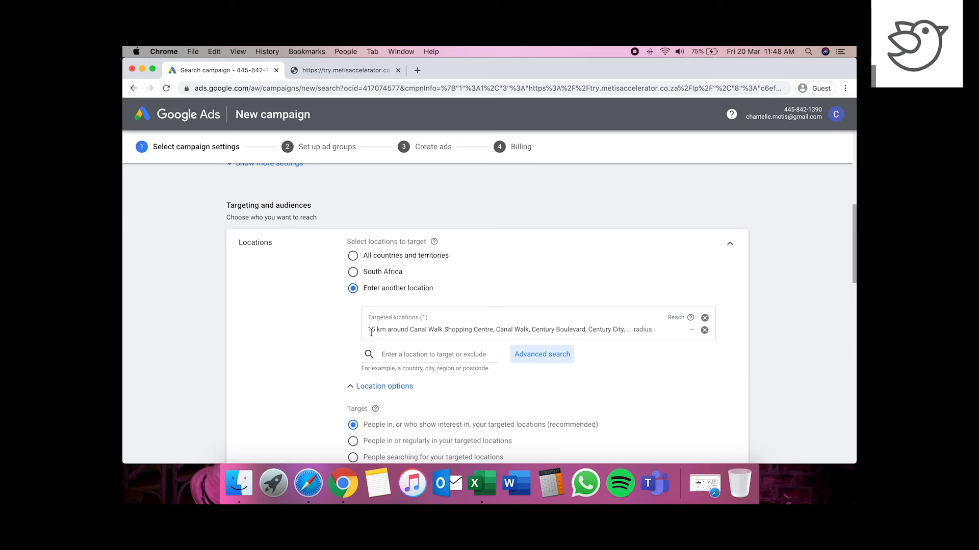
# Remove the Canal Walk radius target and target the city of Cape Town, Western Cape, South Africa instead.
pyautogui.click(704, 331)
pyautogui.click(406, 315)
pyautogui.write('cape town')
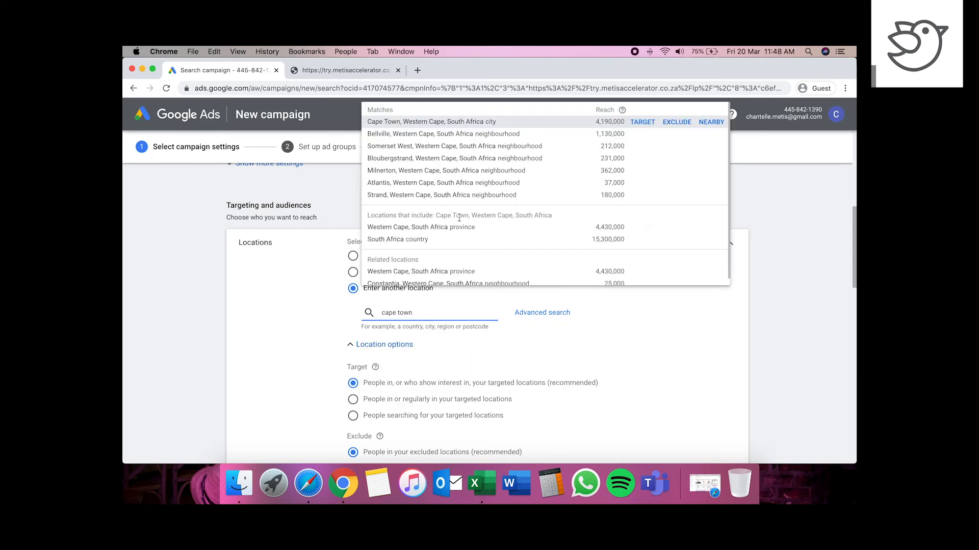
pyautogui.click(642, 121)
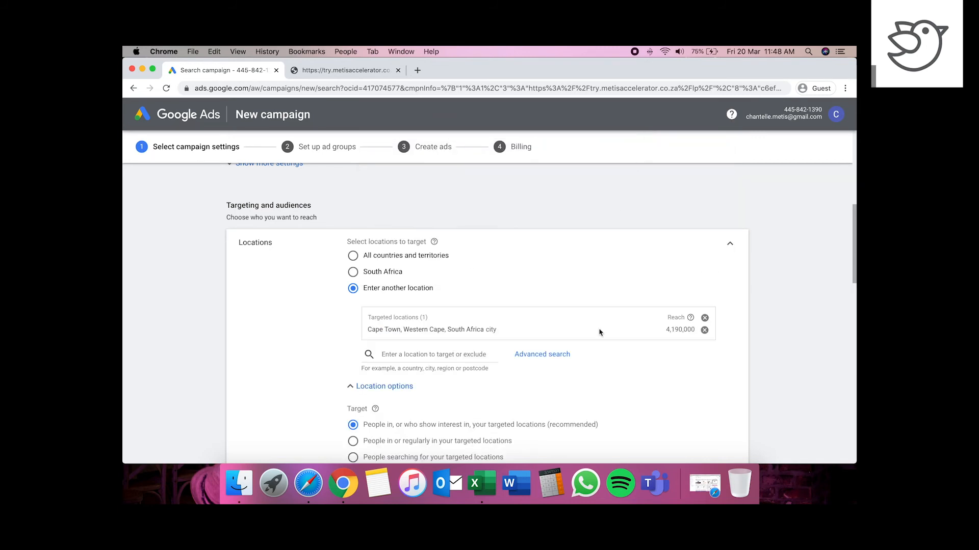
# Set the location targeting option to "People in or regularly in your targeted locations".
pyautogui.scroll(-4, 623, 418)
pyautogui.scroll(-4, 622, 418)
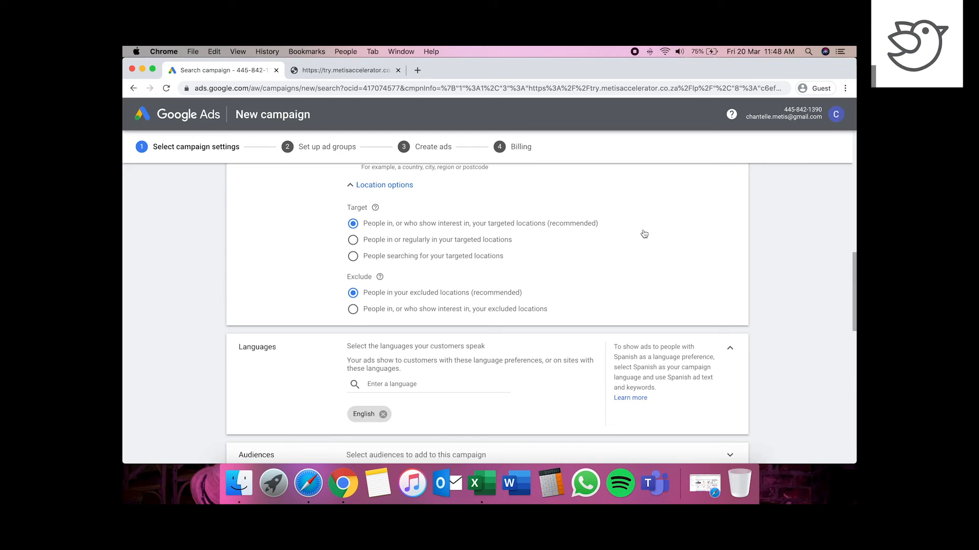
pyautogui.scroll(1, 644, 234)
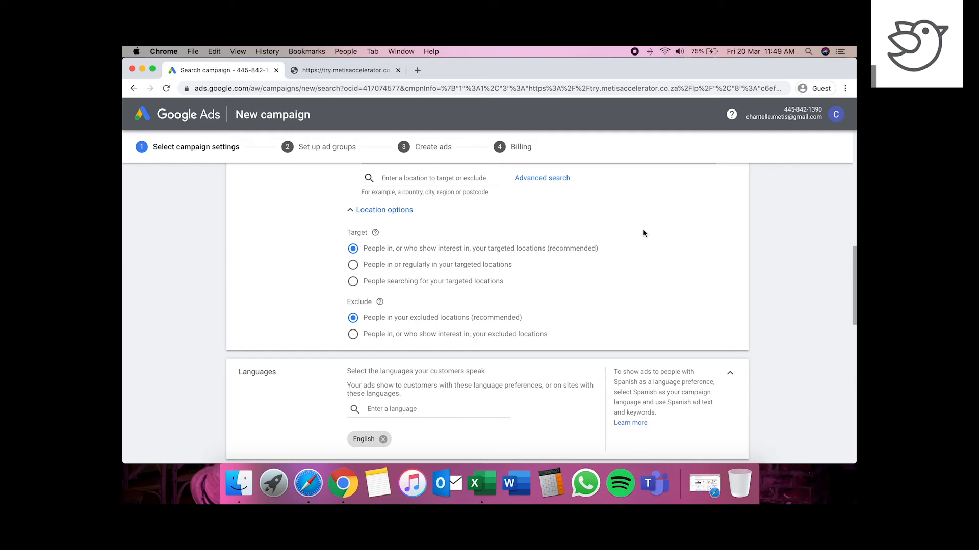
pyautogui.click(353, 268)
pyautogui.scroll(4, 479, 306)
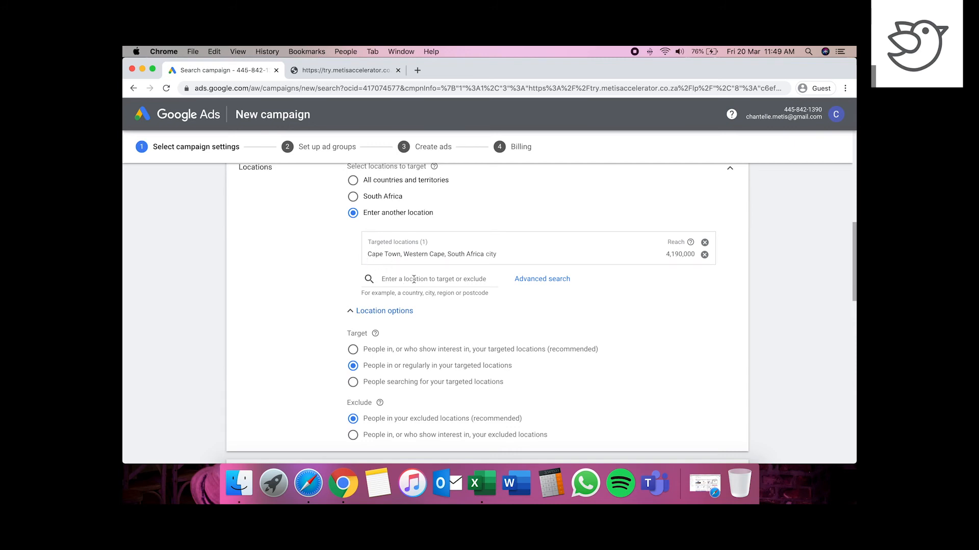
pyautogui.scroll(-2, 444, 372)
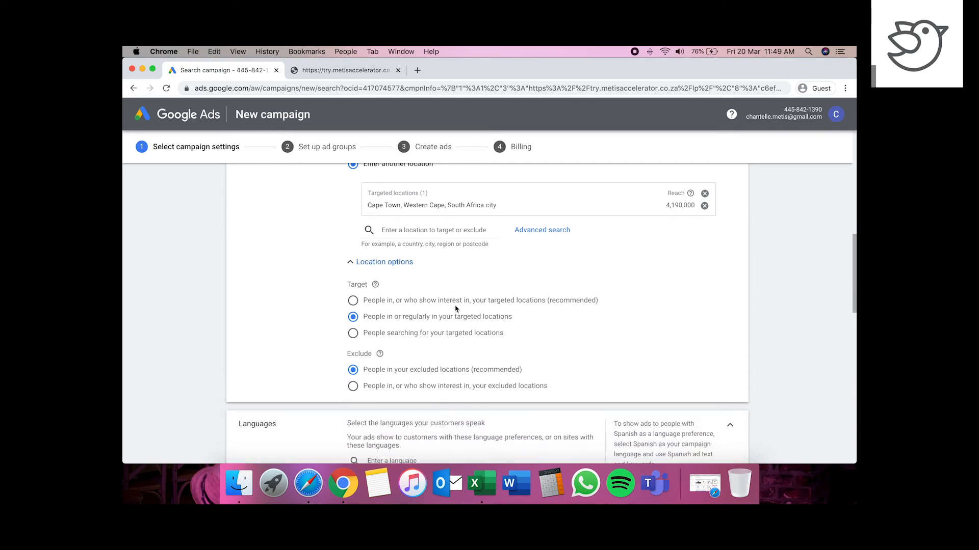
# Remove English from the campaign's languages so that it targets all languages.
pyautogui.scroll(2, 452, 288)
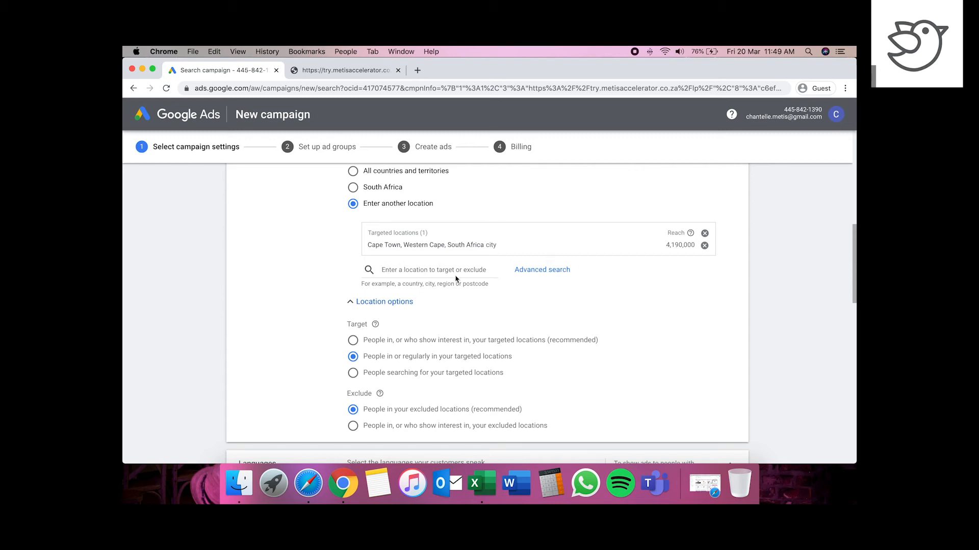
pyautogui.scroll(-4, 614, 389)
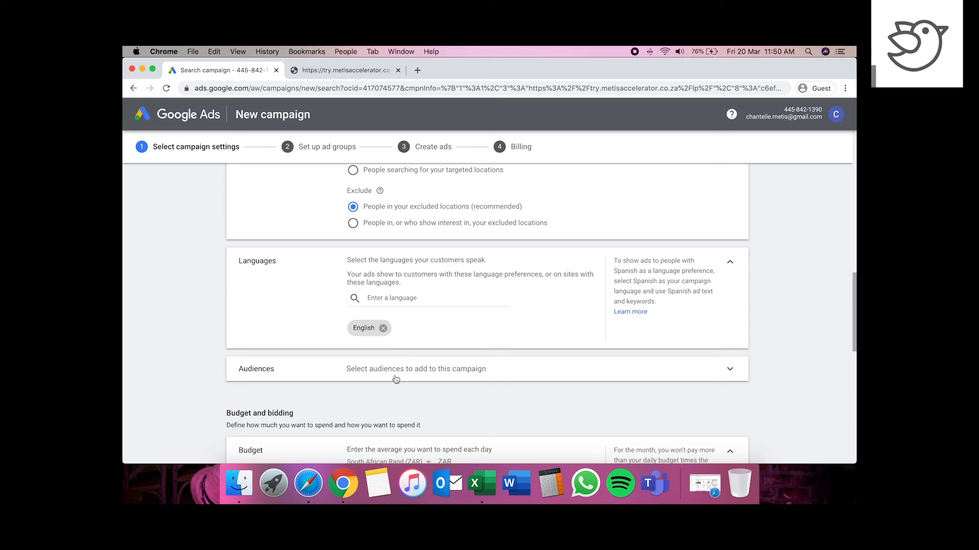
pyautogui.click(383, 328)
pyautogui.scroll(-3, 792, 336)
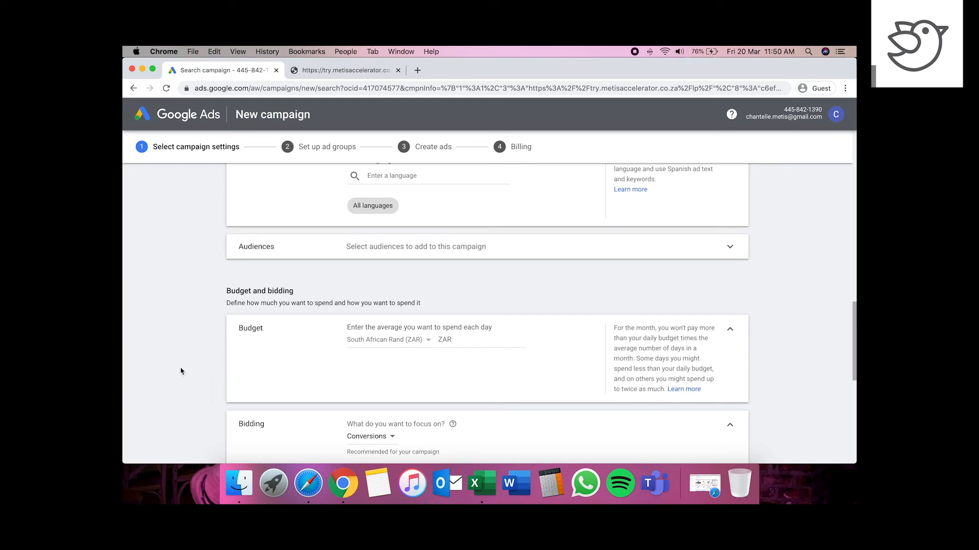
# Switch to Calculator and work out the average daily budget by dividing 3000 by 30.
pyautogui.scroll(-3, 181, 371)
pyautogui.scroll(-2, 181, 371)
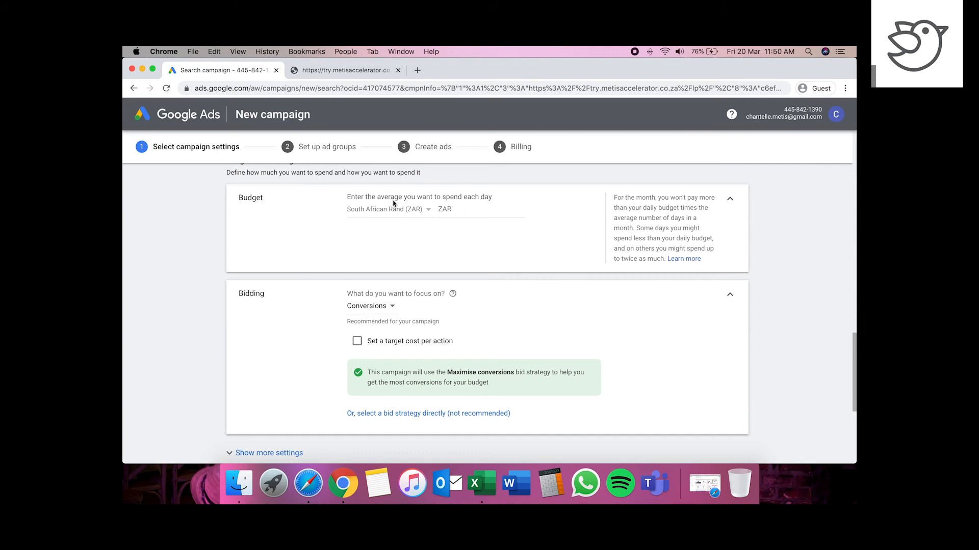
pyautogui.moveTo(350, 198); pyautogui.dragTo(491, 197)
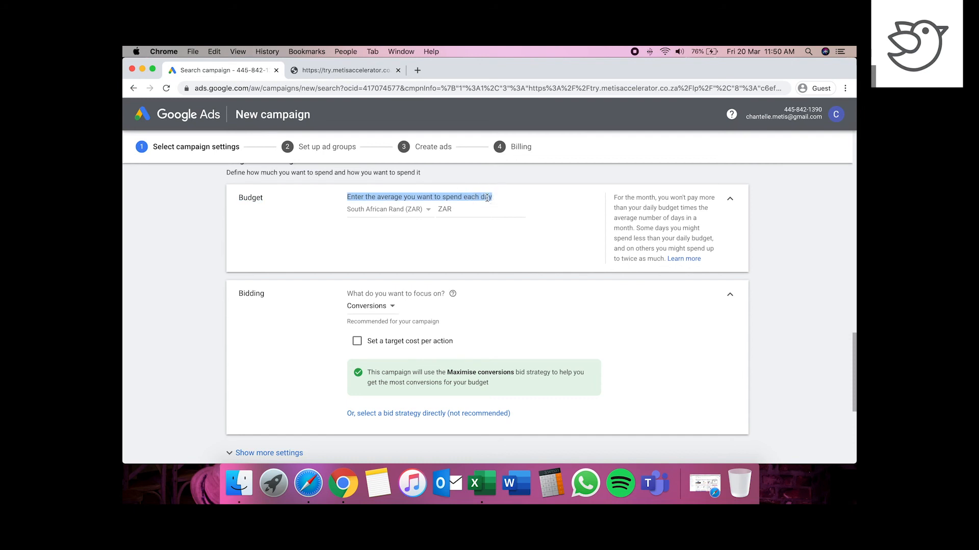
pyautogui.click(485, 198)
pyautogui.click(483, 210)
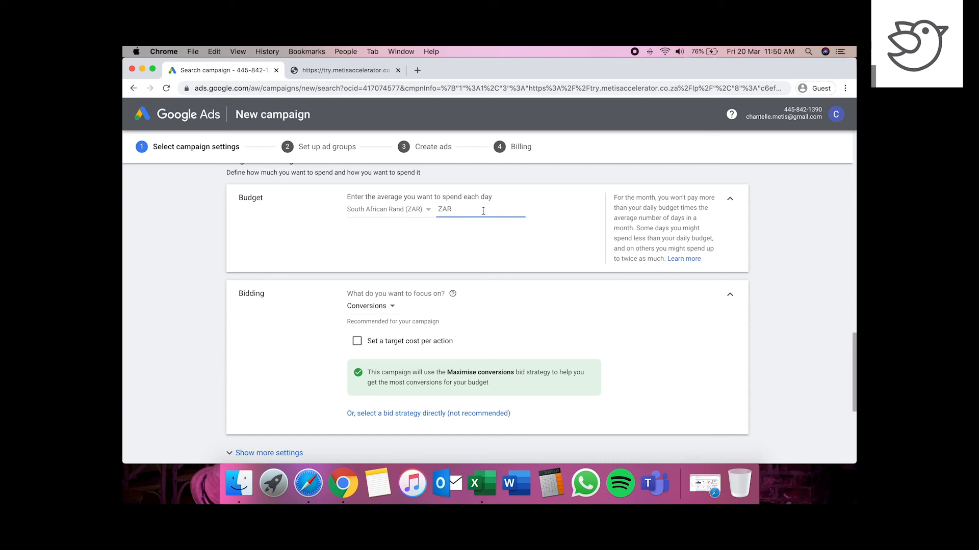
pyautogui.click(550, 482)
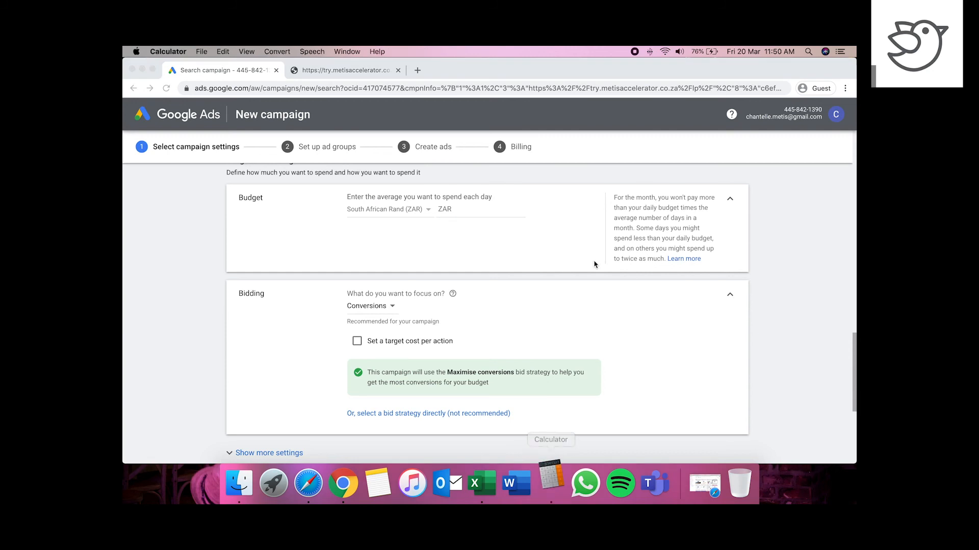
pyautogui.moveTo(691, 92); pyautogui.dragTo(624, 138)
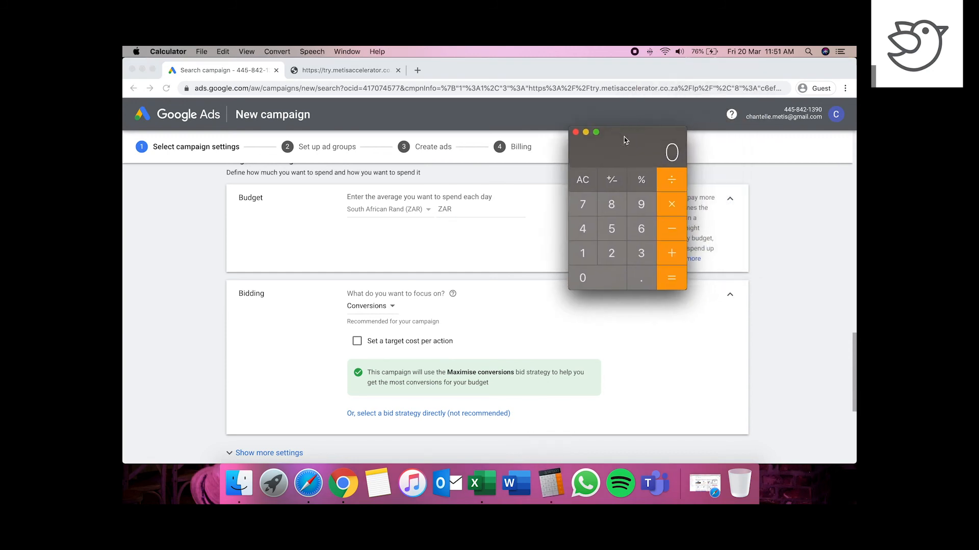
pyautogui.write('3000')
pyautogui.press('/')
pyautogui.write('3')
pyautogui.press('Return')
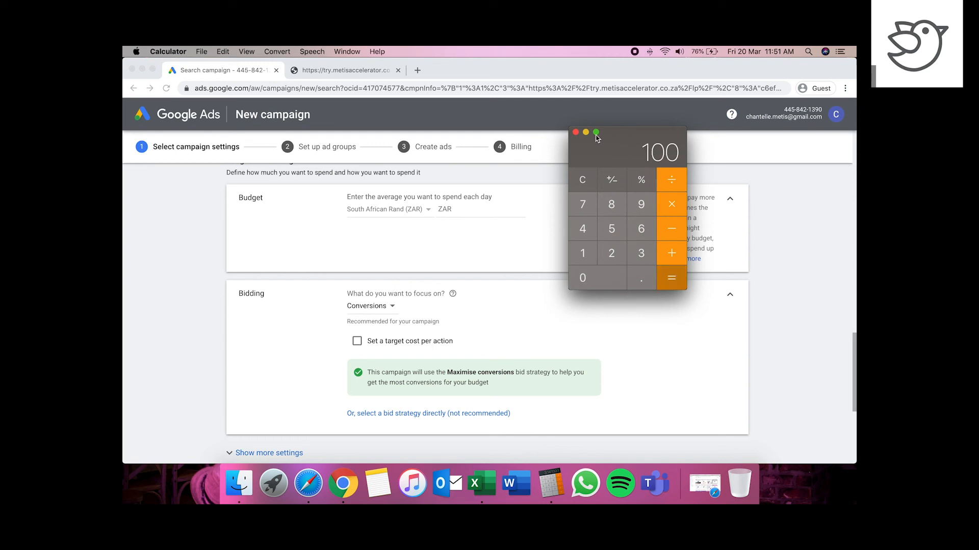
pyautogui.click(574, 132)
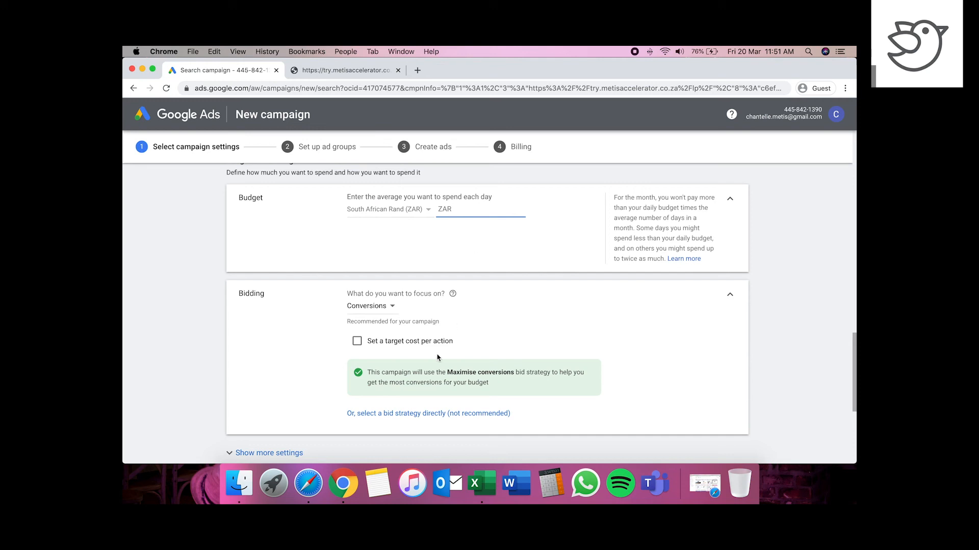
# Reopen Calculator and work out the daily budget by dividing 3000 by 25.
pyautogui.click(551, 486)
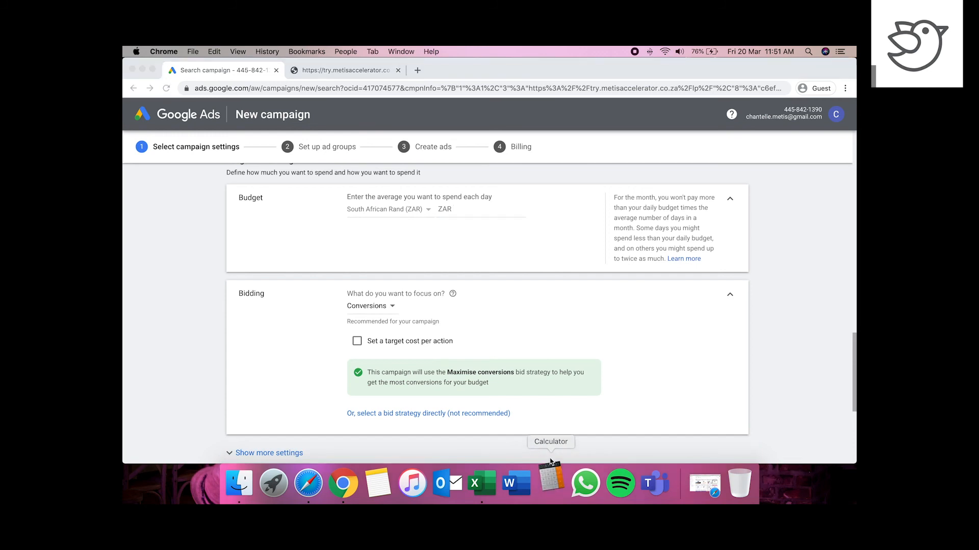
pyautogui.write('3000')
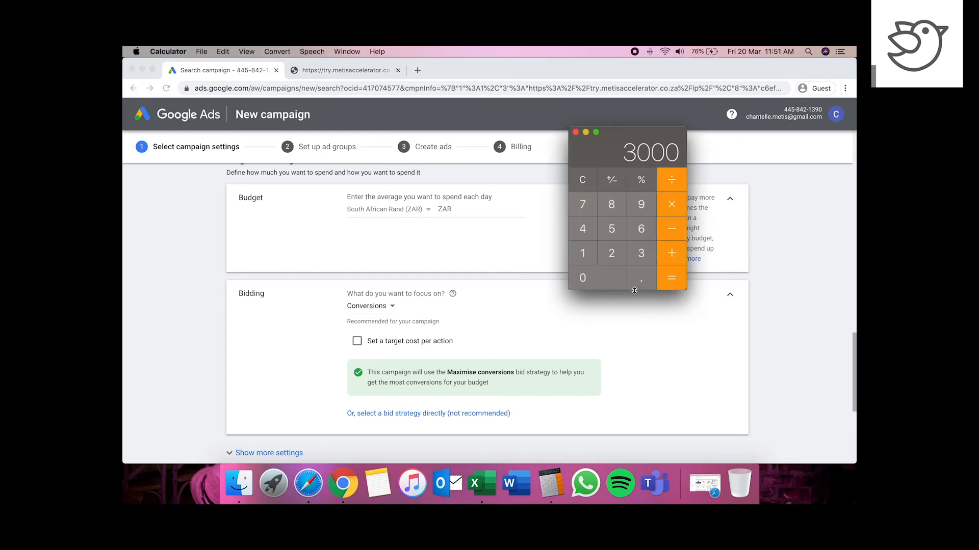
pyautogui.press('/')
pyautogui.write('25')
pyautogui.press('Return')
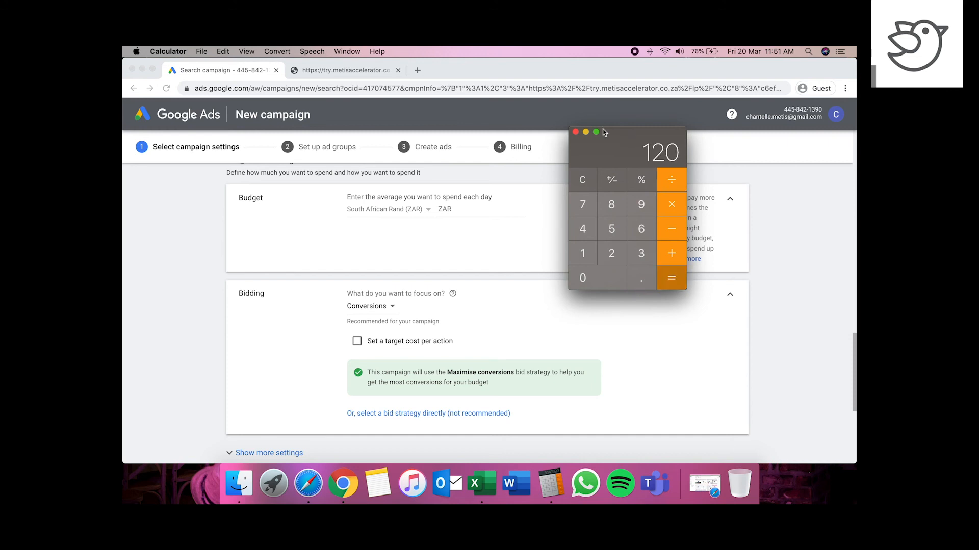
pyautogui.click(574, 133)
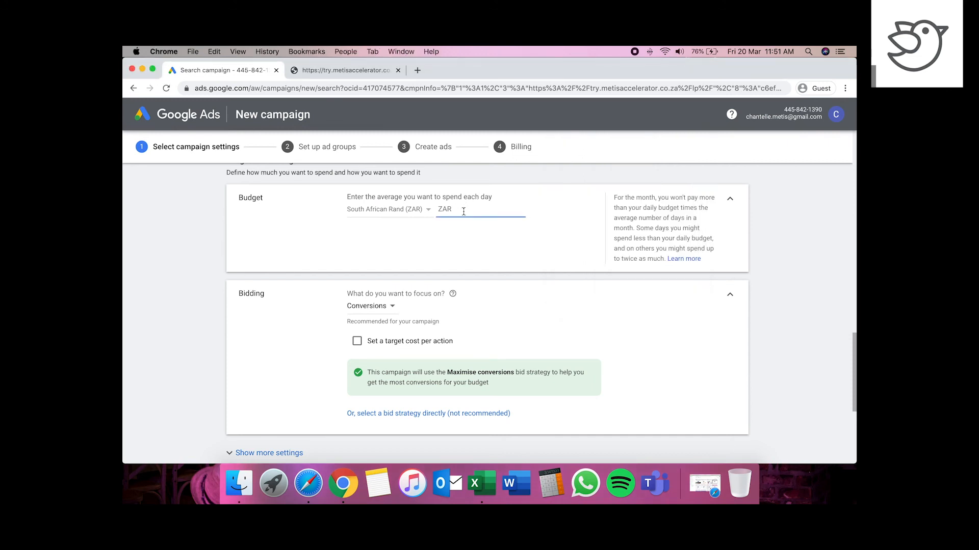
# Set the campaign's average daily budget to ZAR 120.
pyautogui.write('120')
pyautogui.click(279, 357)
pyautogui.scroll(-3, 278, 391)
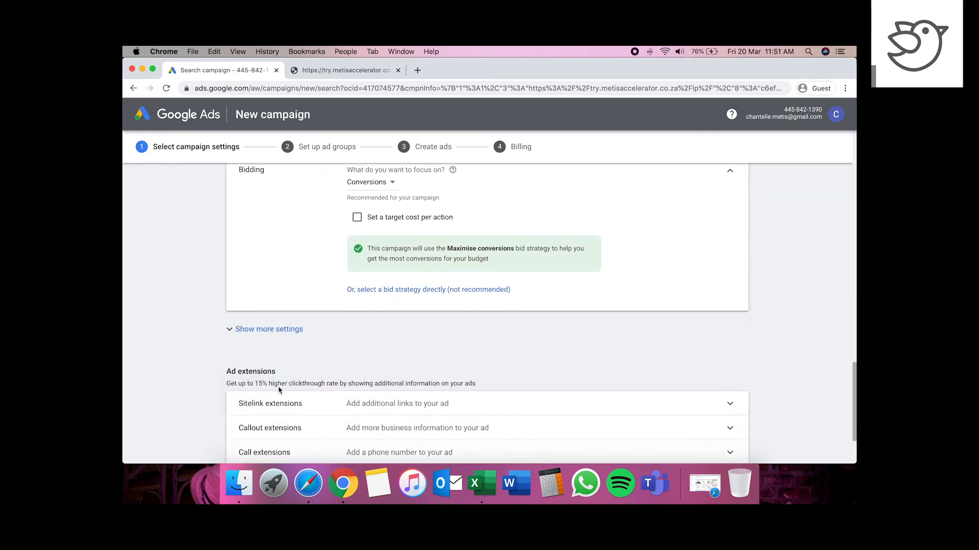
# Select the bid strategy directly and set it to Manual CPC, keeping Enhanced CPC optimised for conversions.
pyautogui.scroll(2, 274, 285)
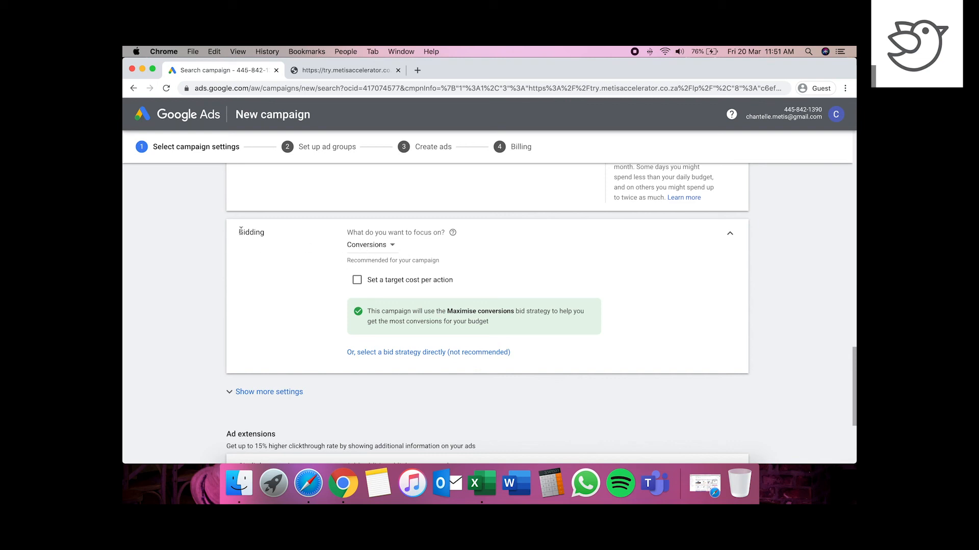
pyautogui.click(382, 247)
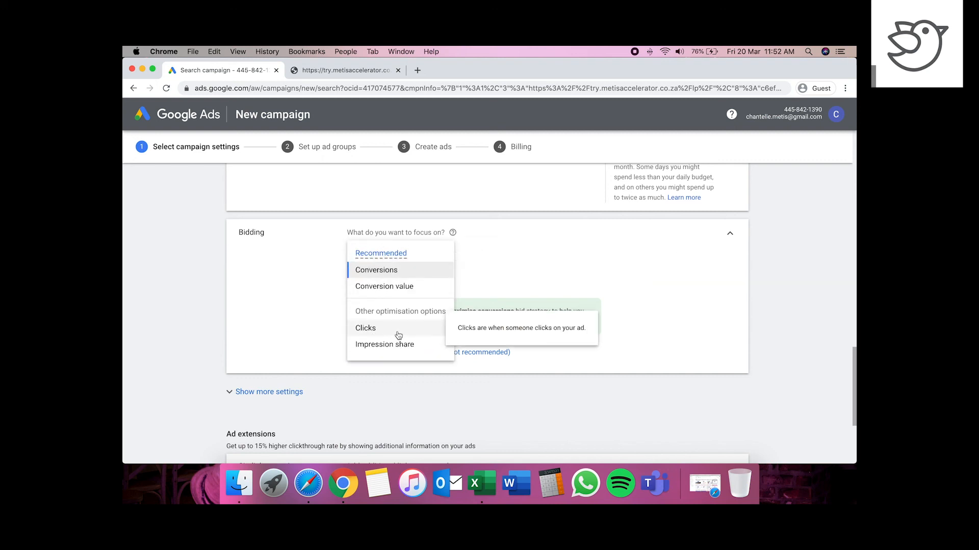
pyautogui.click(304, 291)
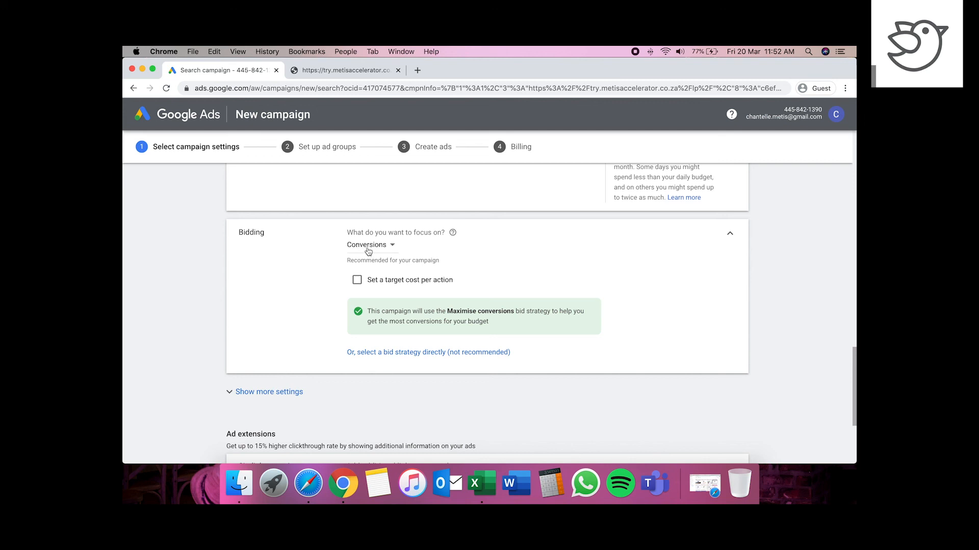
pyautogui.click(385, 354)
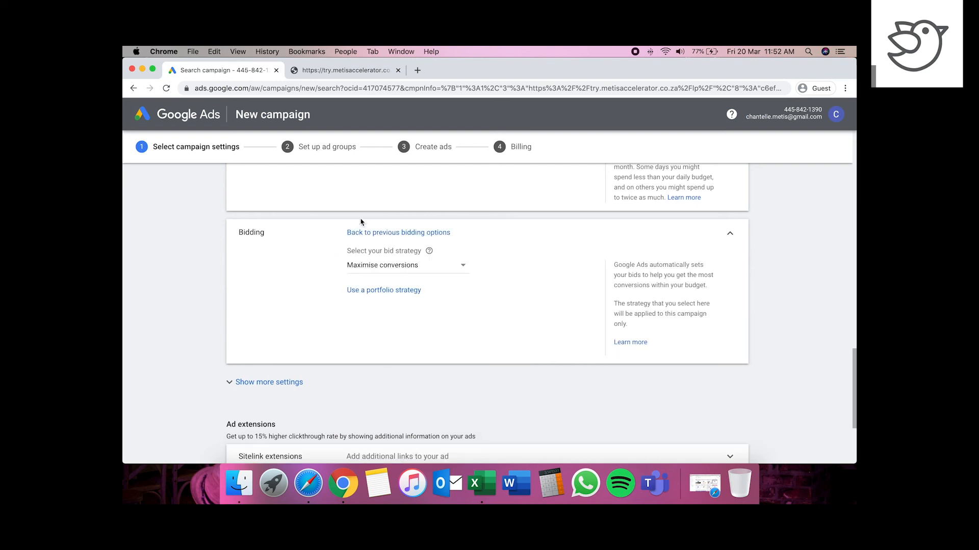
pyautogui.click(430, 265)
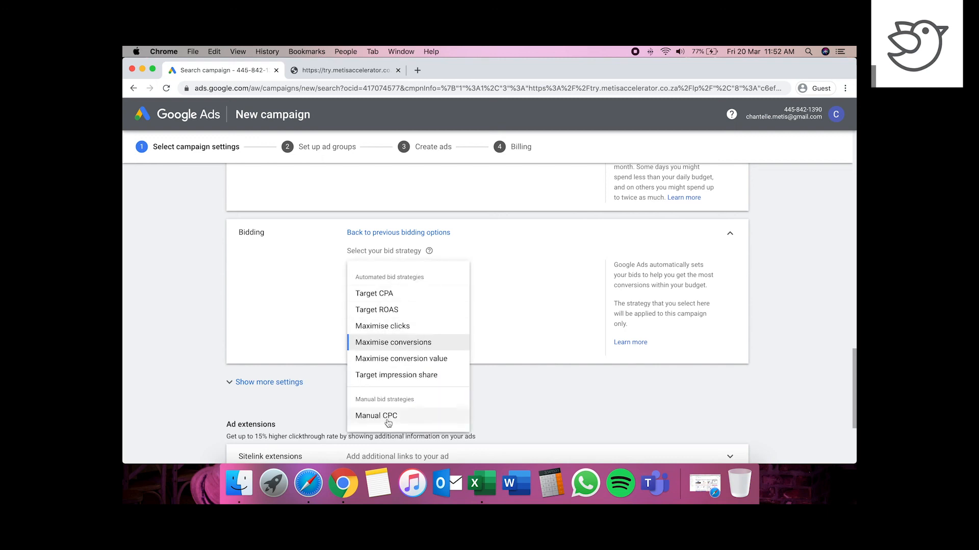
pyautogui.click(419, 417)
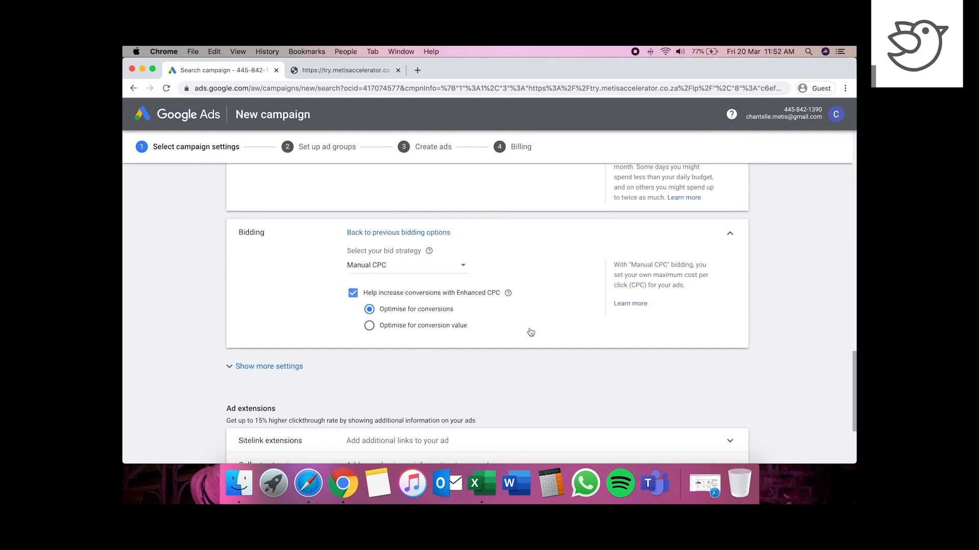
pyautogui.scroll(-1, 531, 333)
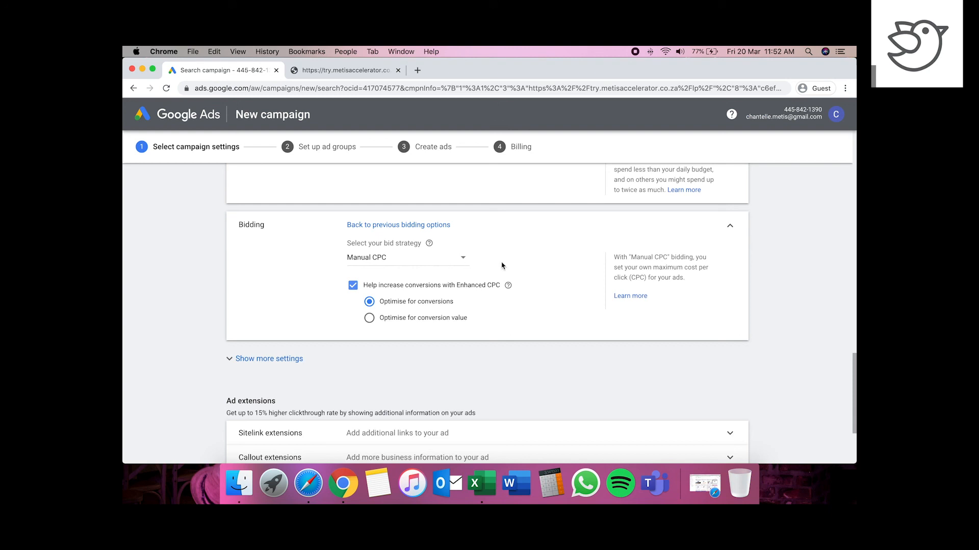
# Show the additional campaign settings and set the ad schedule to Mondays - Fridays from 07:00 to 17:00.
pyautogui.click(267, 366)
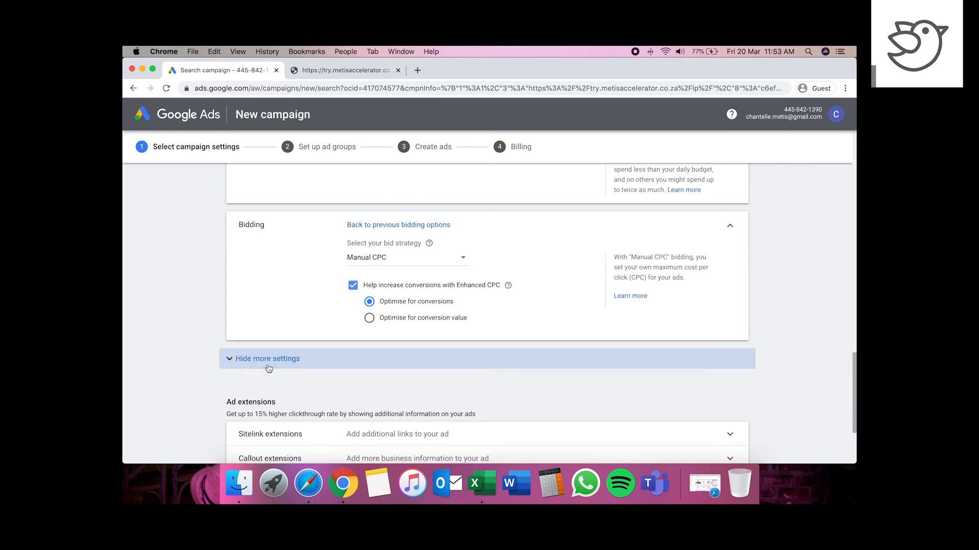
pyautogui.scroll(-2, 195, 357)
pyautogui.scroll(-4, 195, 357)
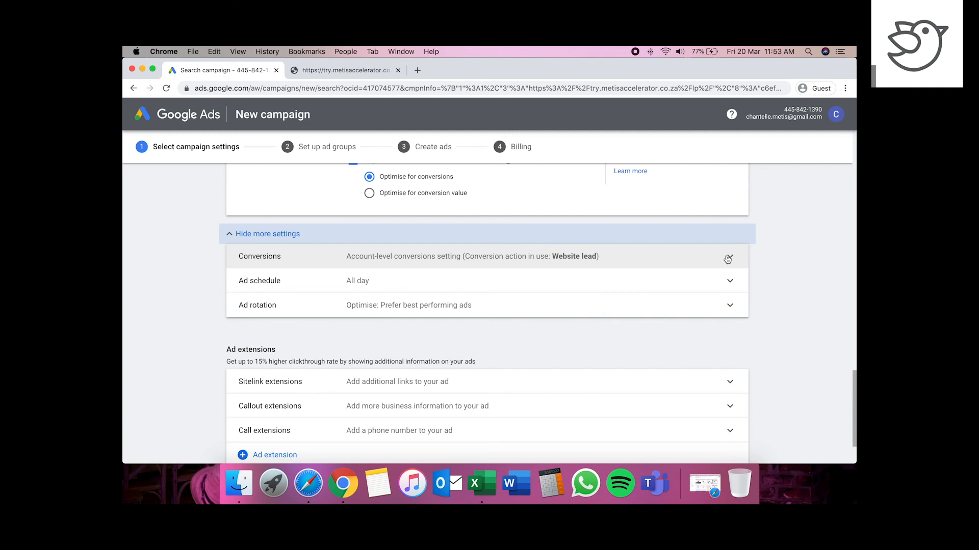
pyautogui.click(731, 282)
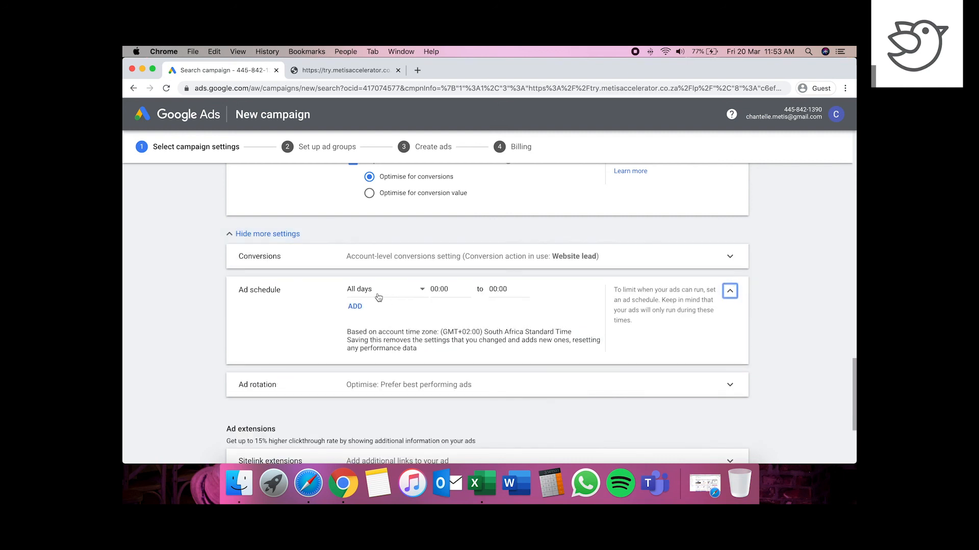
pyautogui.click(379, 291)
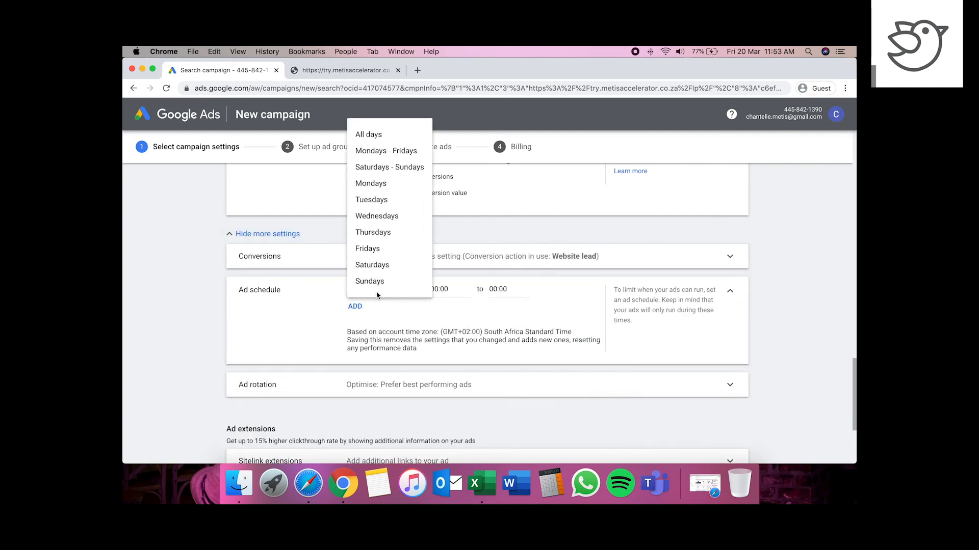
pyautogui.click(379, 154)
pyautogui.click(441, 289)
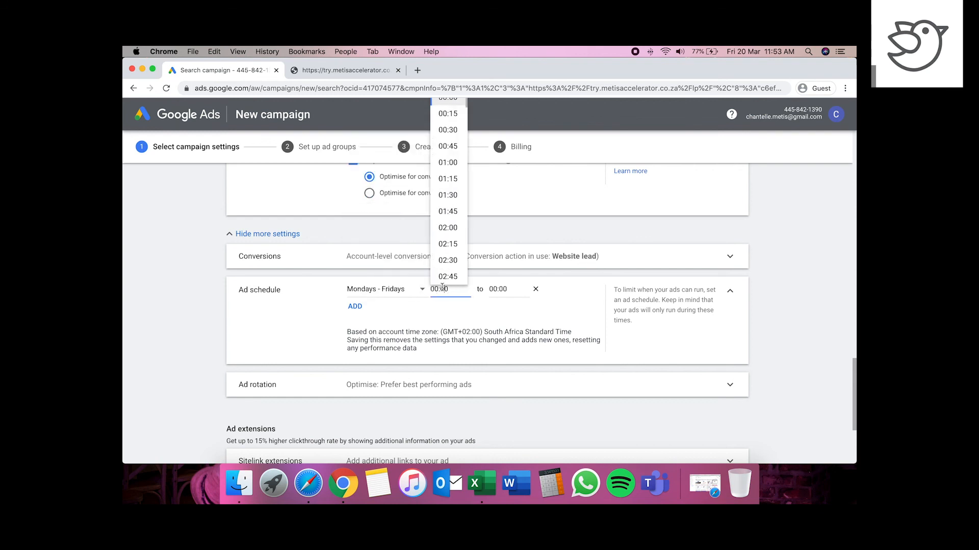
pyautogui.scroll(-6, 449, 248)
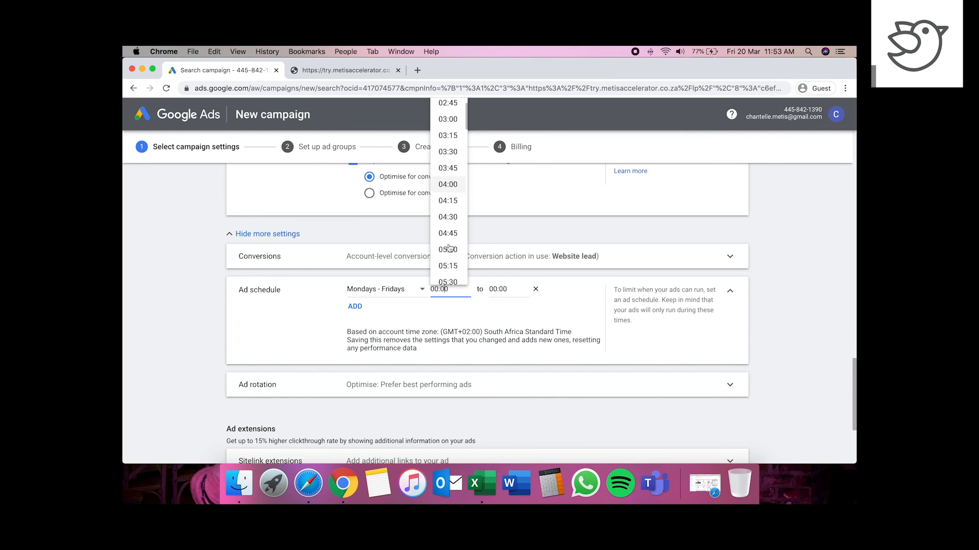
pyautogui.click(448, 257)
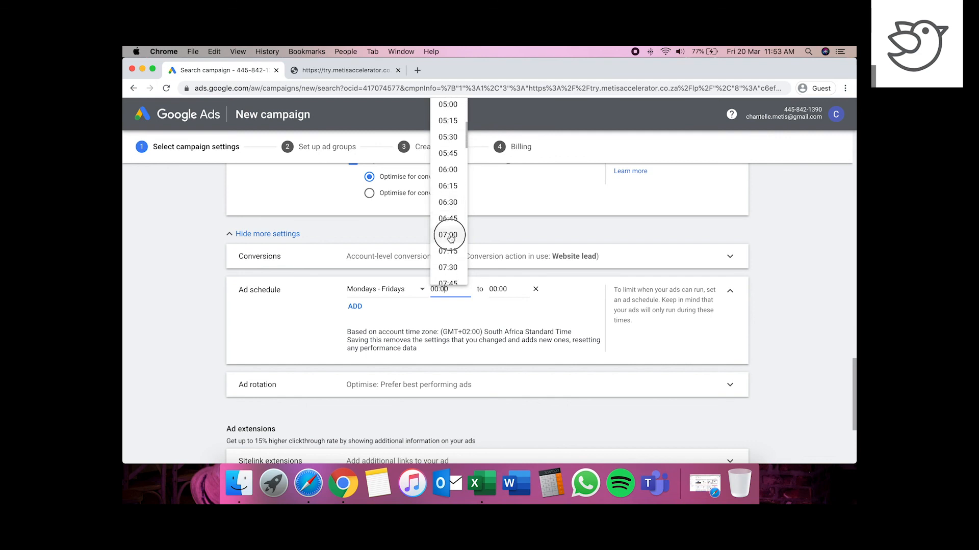
pyautogui.click(500, 290)
pyautogui.scroll(-15, 508, 247)
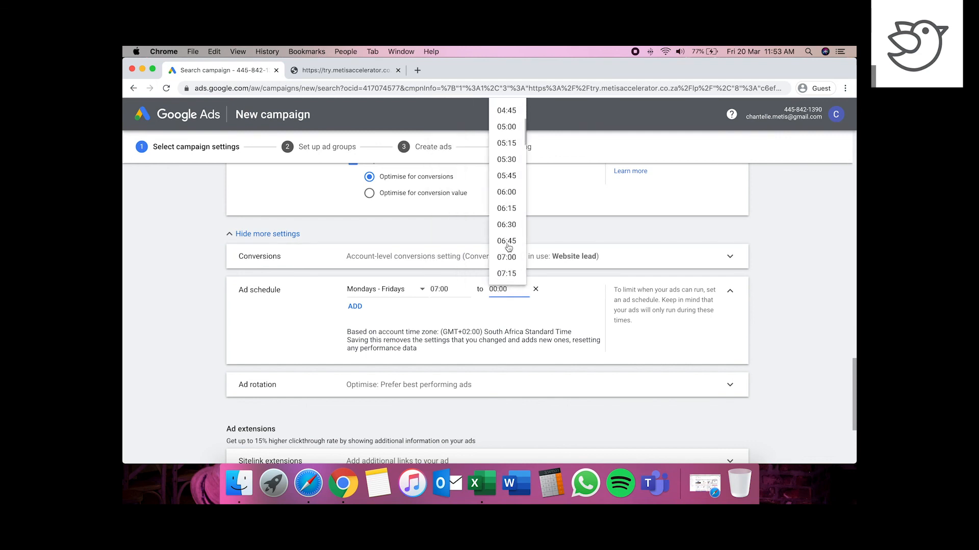
pyautogui.scroll(-5, 508, 248)
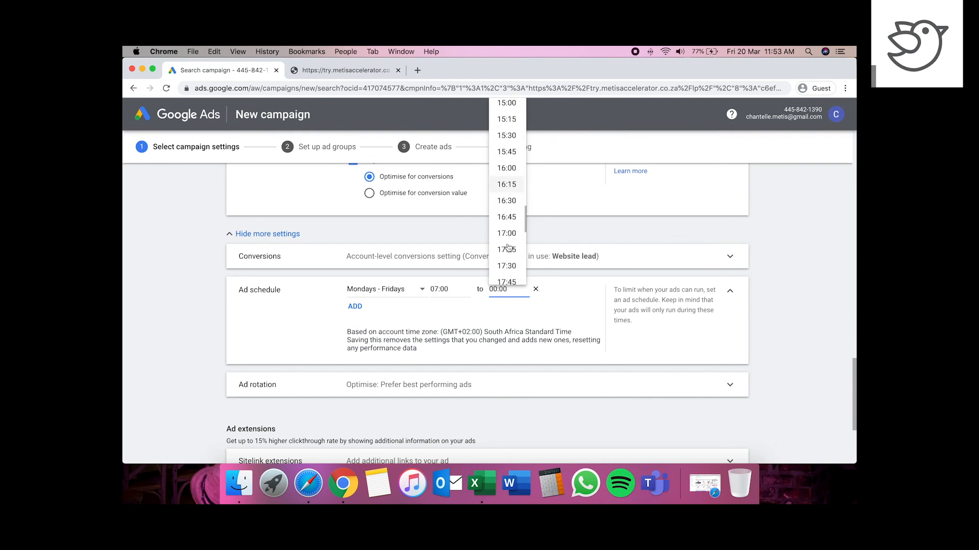
pyautogui.click(508, 234)
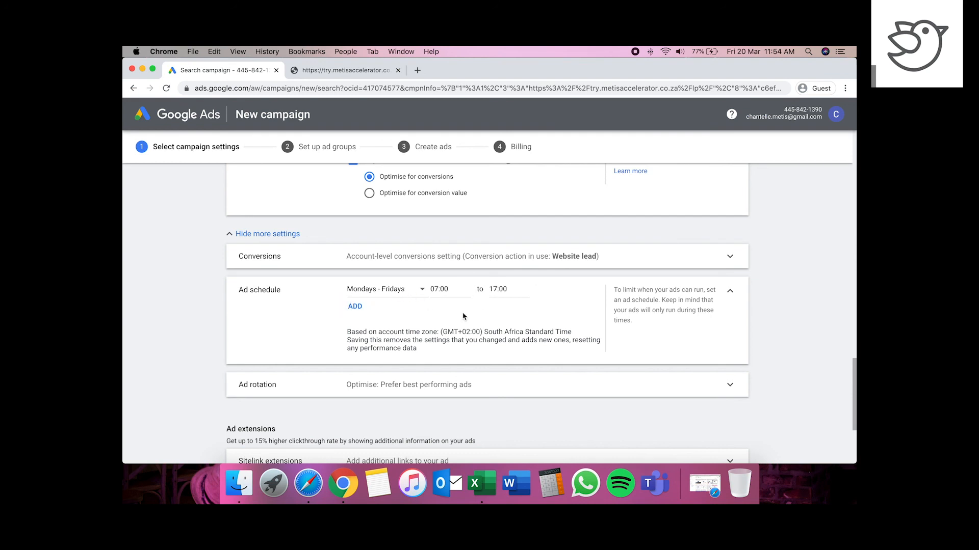
# Remove the Mondays - Fridays ad schedule entry, then save the campaign settings and continue.
pyautogui.click(535, 289)
pyautogui.scroll(-2, 773, 352)
pyautogui.scroll(-5, 773, 352)
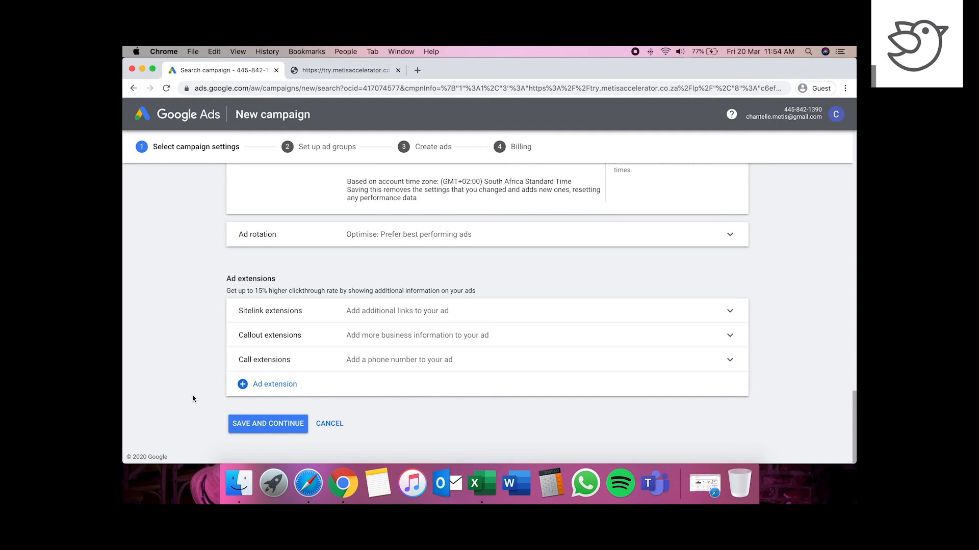
pyautogui.click(267, 426)
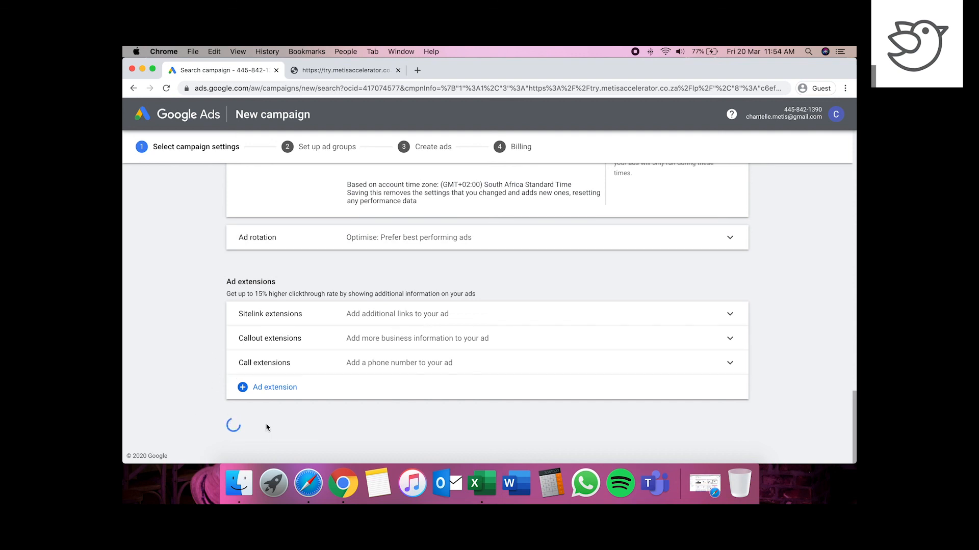